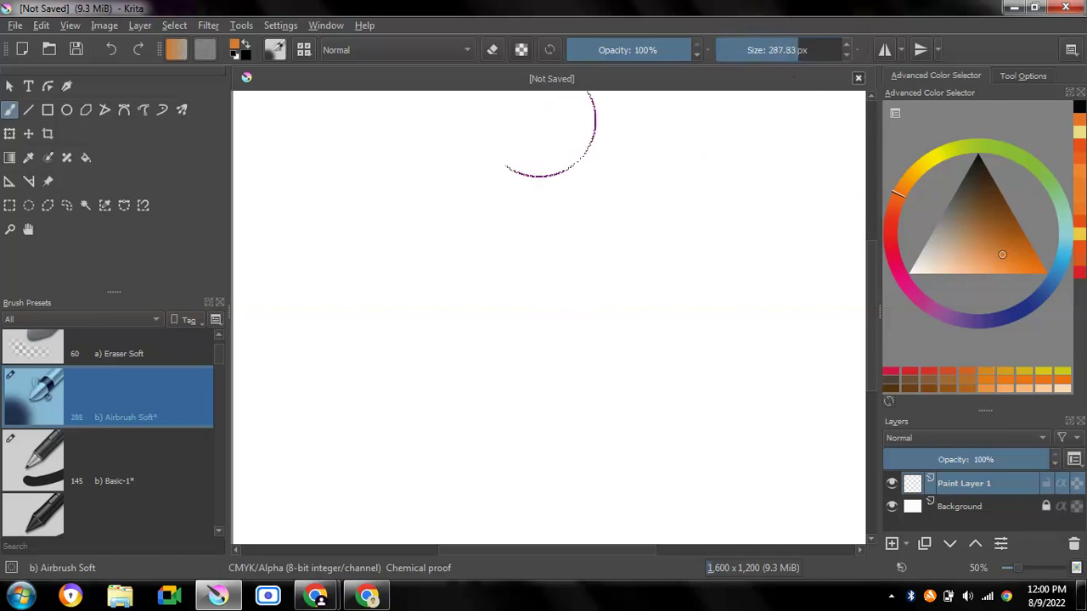
# Airbrush a soft orange band across the top of the canvas.
pyautogui.moveTo(270, 106)
pyautogui.mouseDown()
pyautogui.moveTo(771, 150)
pyautogui.moveTo(824, 127)
pyautogui.moveTo(283, 137)
pyautogui.mouseUp()
pyautogui.moveTo(518, 94)
pyautogui.mouseDown()
pyautogui.moveTo(764, 102)
pyautogui.moveTo(906, 128)
pyautogui.mouseUp()
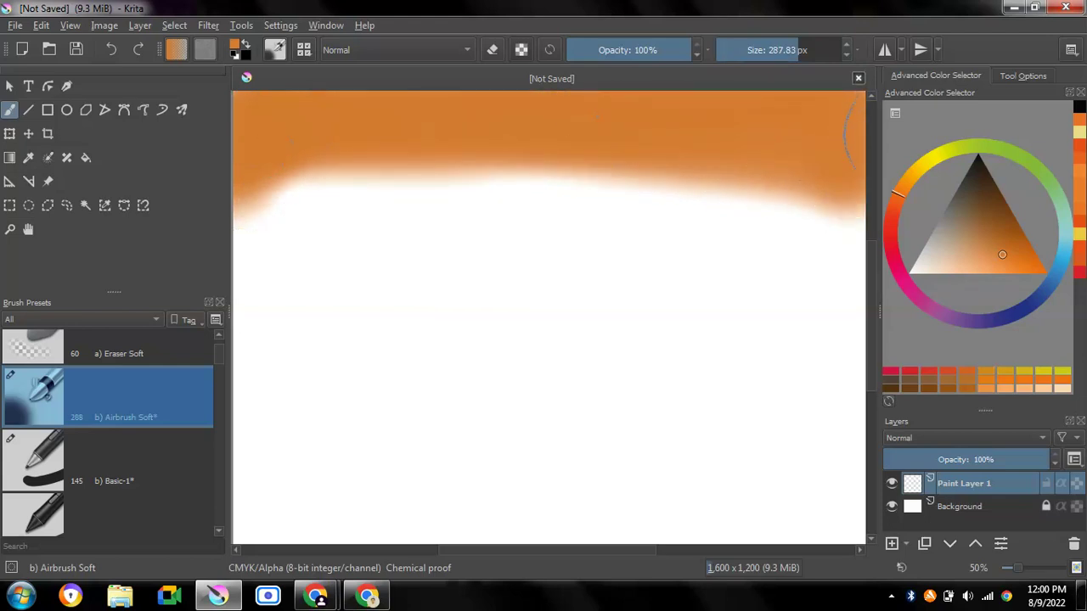
pyautogui.moveTo(280, 115)
pyautogui.mouseDown()
pyautogui.moveTo(255, 181)
pyautogui.moveTo(310, 133)
pyautogui.moveTo(727, 170)
pyautogui.moveTo(857, 208)
pyautogui.mouseUp()
# Soften the band's lower edge at half opacity, then restore 100% opacity and pick saturated orange.
pyautogui.moveTo(638, 42); pyautogui.dragTo(633, 46)
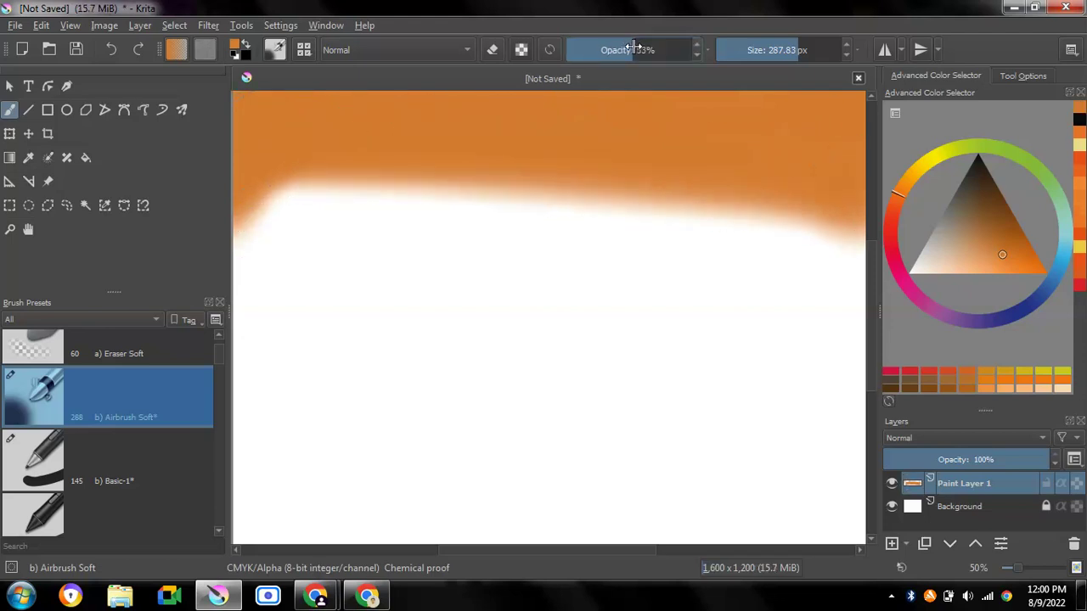
pyautogui.moveTo(235, 256)
pyautogui.mouseDown()
pyautogui.moveTo(521, 206)
pyautogui.moveTo(824, 266)
pyautogui.moveTo(751, 213)
pyautogui.moveTo(437, 195)
pyautogui.moveTo(280, 262)
pyautogui.moveTo(267, 230)
pyautogui.moveTo(308, 197)
pyautogui.mouseUp()
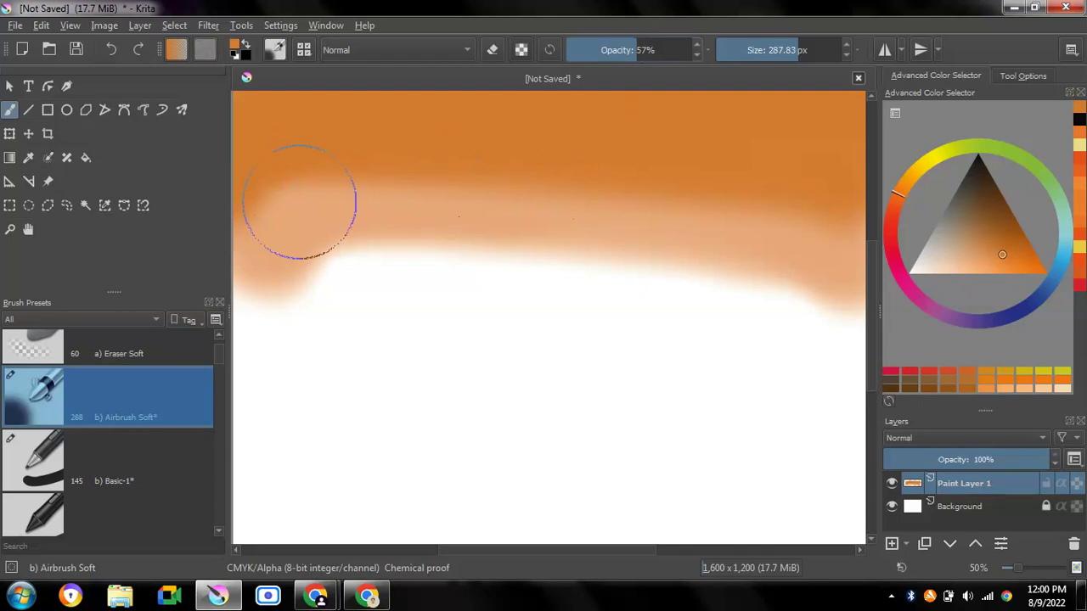
pyautogui.moveTo(298, 201)
pyautogui.mouseDown()
pyautogui.moveTo(279, 213)
pyautogui.moveTo(407, 164)
pyautogui.moveTo(772, 262)
pyautogui.moveTo(584, 235)
pyautogui.moveTo(315, 243)
pyautogui.moveTo(283, 230)
pyautogui.moveTo(746, 207)
pyautogui.moveTo(812, 213)
pyautogui.moveTo(820, 263)
pyautogui.moveTo(313, 274)
pyautogui.moveTo(272, 263)
pyautogui.moveTo(344, 192)
pyautogui.mouseUp()
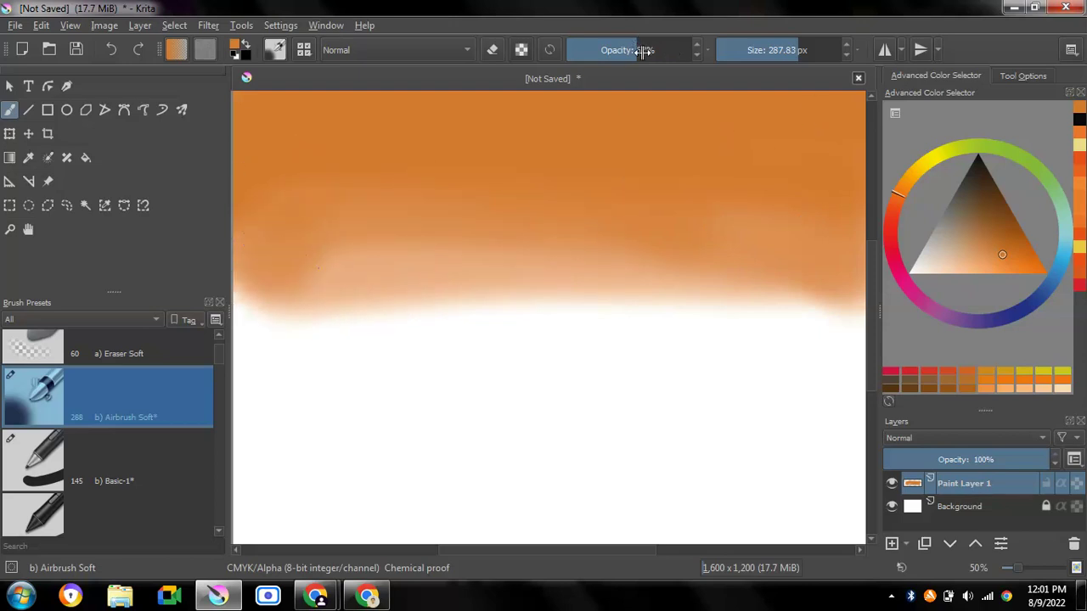
pyautogui.moveTo(643, 50); pyautogui.dragTo(737, 67)
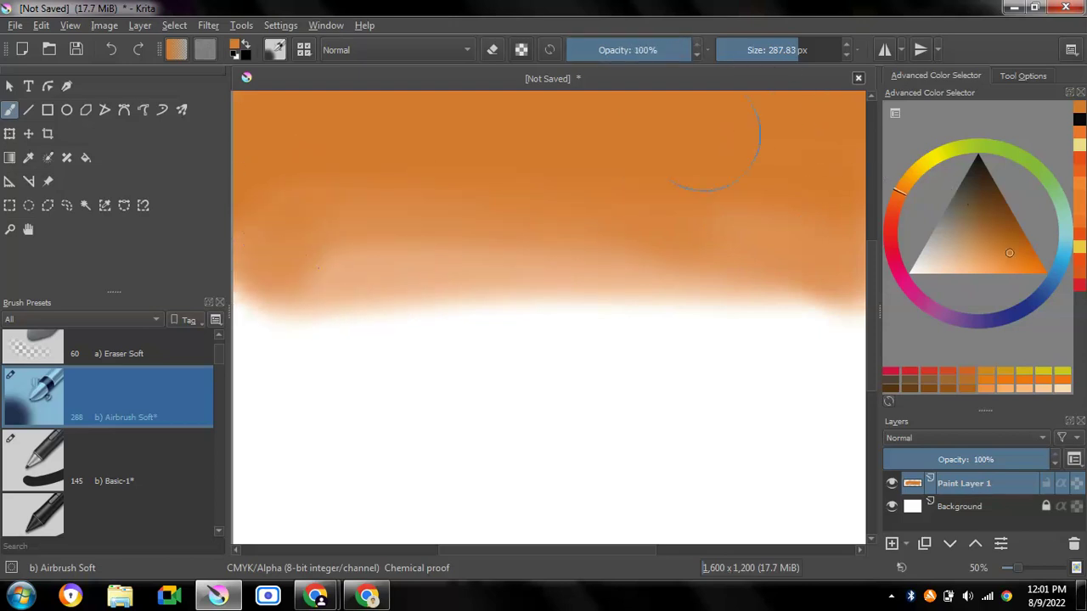
pyautogui.moveTo(1005, 259); pyautogui.dragTo(1023, 262)
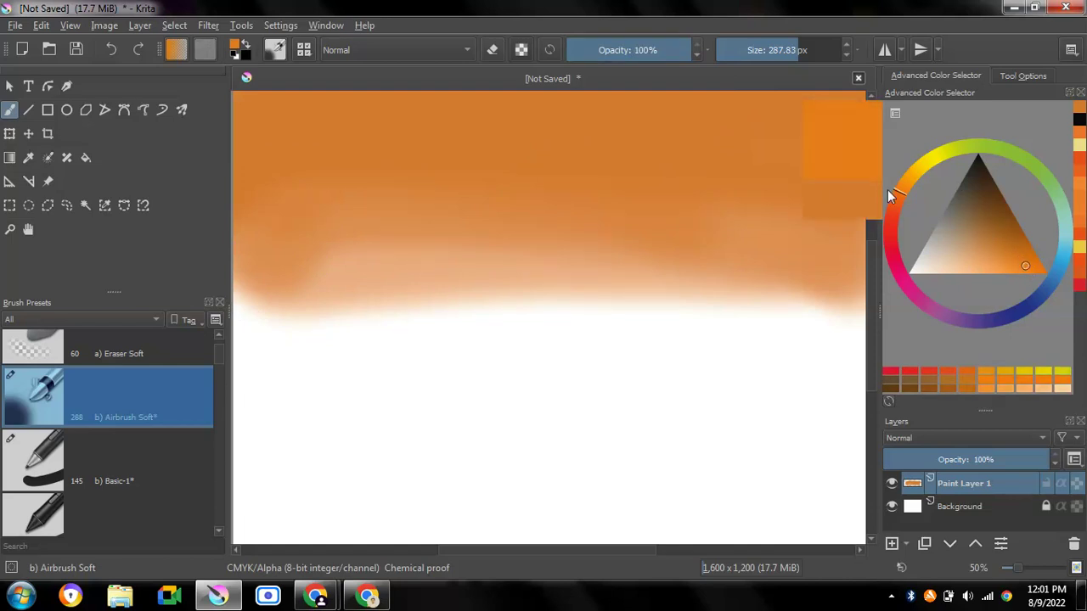
# Brush saturated orange over the whole canvas, covering the lighter upper, middle and bottom areas.
pyautogui.moveTo(272, 286)
pyautogui.mouseDown()
pyautogui.moveTo(800, 316)
pyautogui.moveTo(619, 271)
pyautogui.moveTo(267, 286)
pyautogui.moveTo(449, 335)
pyautogui.moveTo(900, 312)
pyautogui.moveTo(553, 311)
pyautogui.mouseUp()
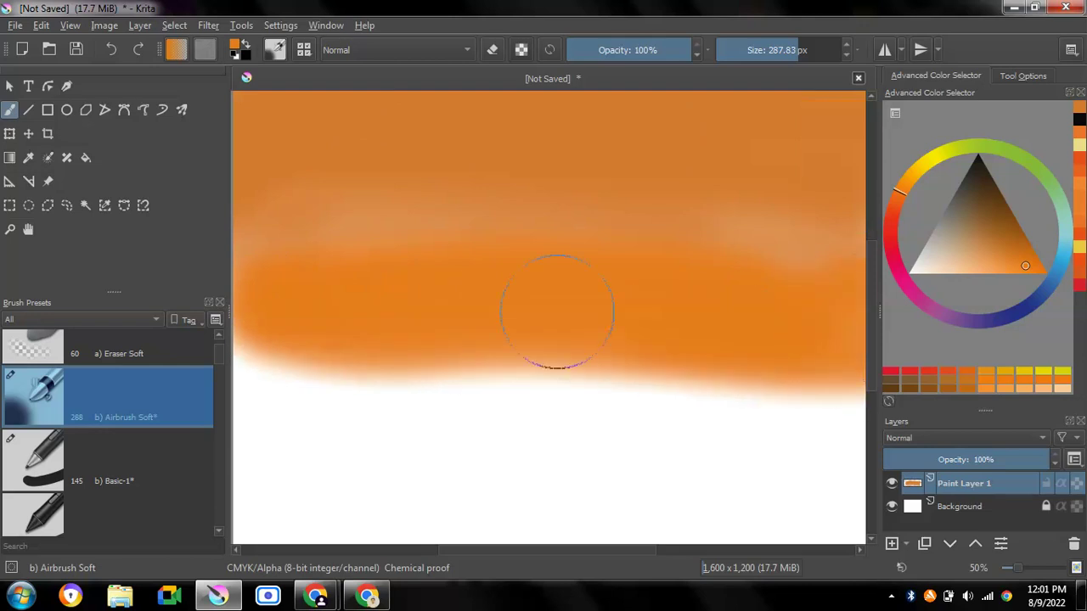
pyautogui.moveTo(266, 339)
pyautogui.mouseDown()
pyautogui.moveTo(267, 351)
pyautogui.moveTo(674, 388)
pyautogui.moveTo(670, 422)
pyautogui.moveTo(271, 436)
pyautogui.moveTo(849, 501)
pyautogui.moveTo(286, 473)
pyautogui.moveTo(255, 434)
pyautogui.moveTo(242, 255)
pyautogui.mouseUp()
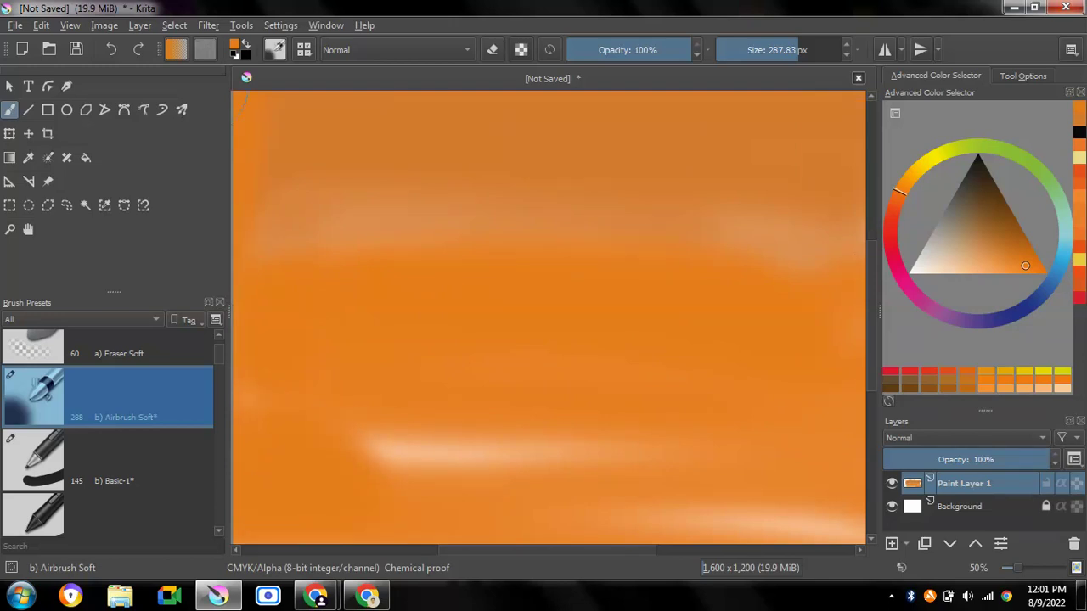
pyautogui.moveTo(319, 170); pyautogui.dragTo(357, 234)
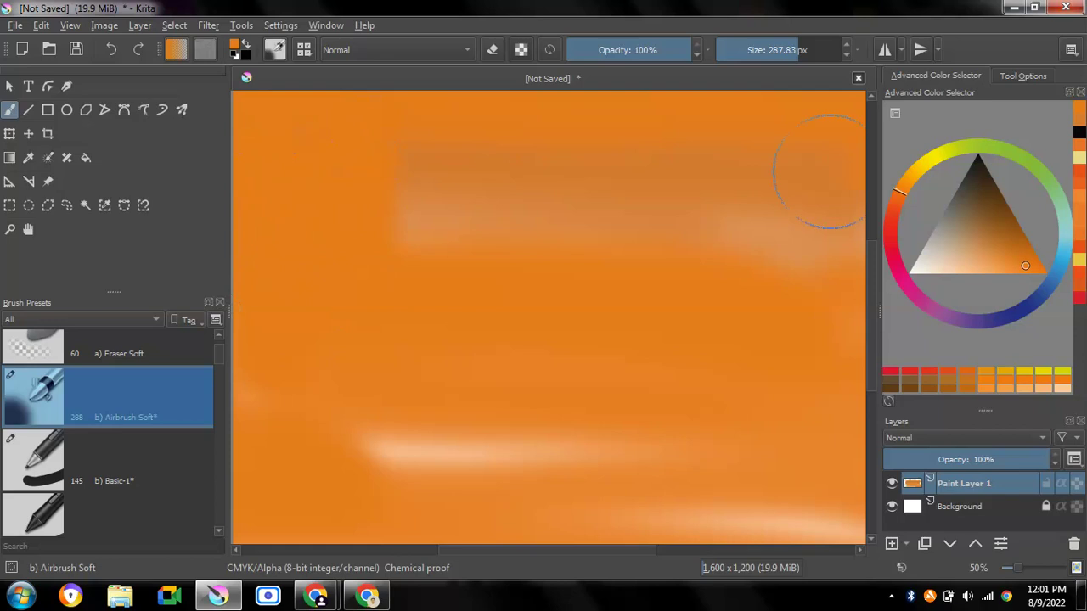
pyautogui.moveTo(431, 166)
pyautogui.mouseDown()
pyautogui.moveTo(791, 199)
pyautogui.moveTo(412, 217)
pyautogui.mouseUp()
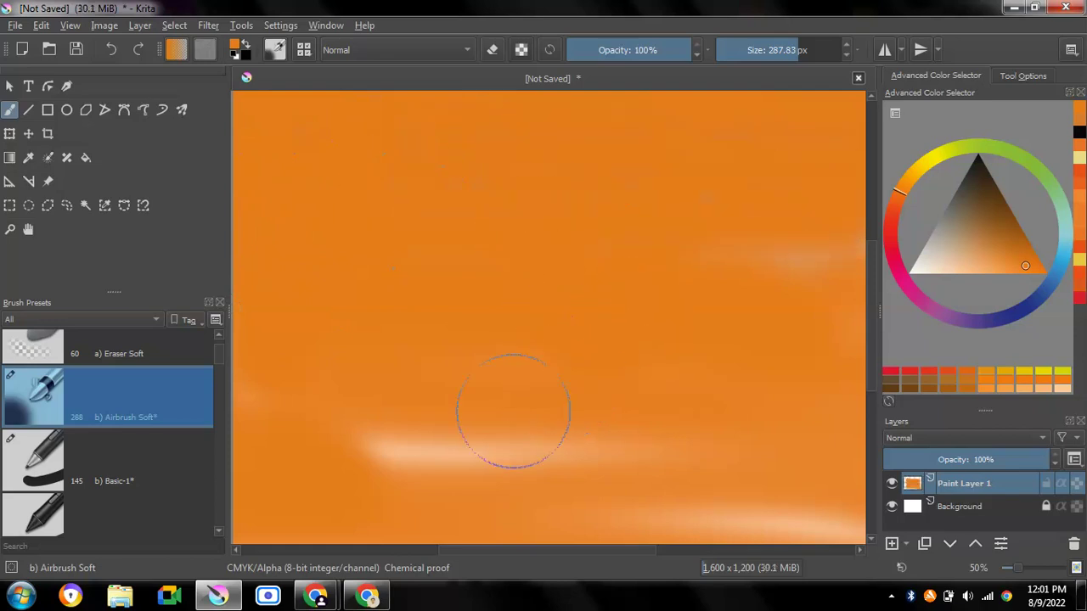
pyautogui.moveTo(513, 411)
pyautogui.mouseDown()
pyautogui.moveTo(328, 436)
pyautogui.moveTo(276, 431)
pyautogui.mouseUp()
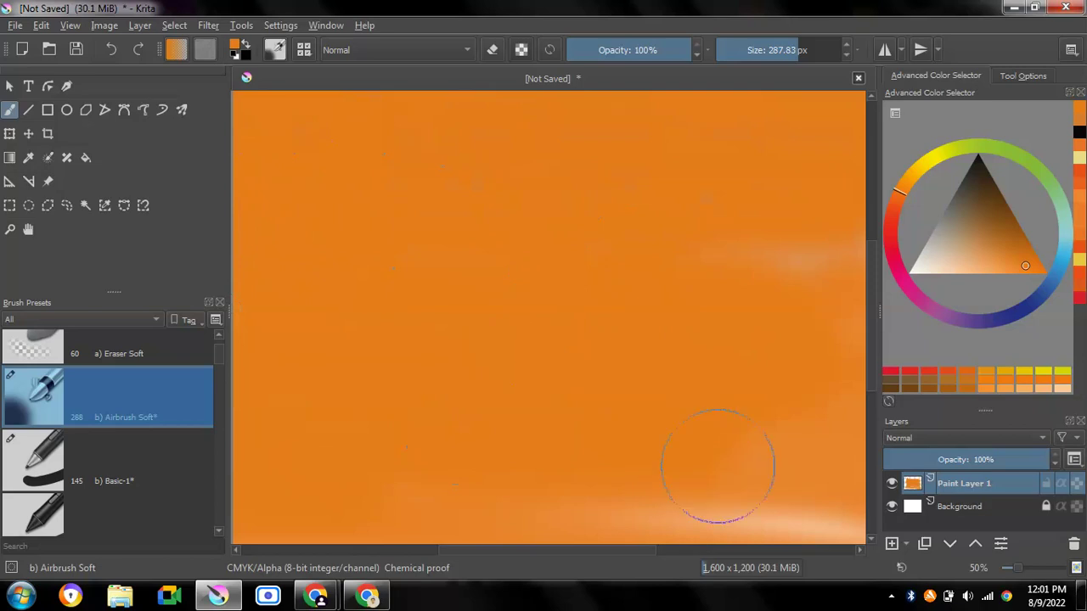
pyautogui.moveTo(718, 465)
pyautogui.mouseDown()
pyautogui.moveTo(442, 535)
pyautogui.moveTo(857, 501)
pyautogui.mouseUp()
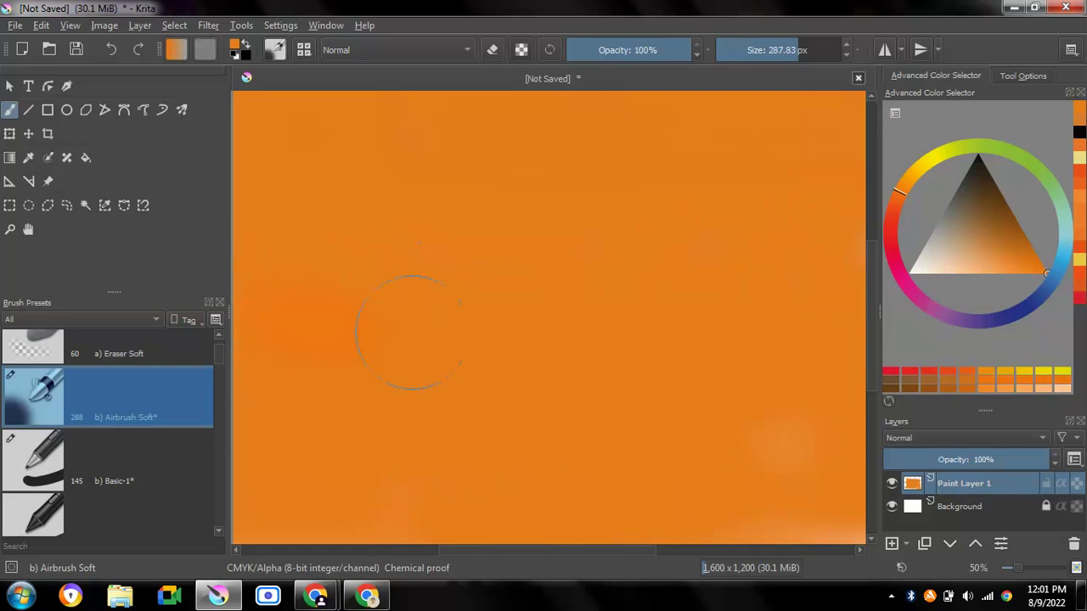
pyautogui.click(723, 300)
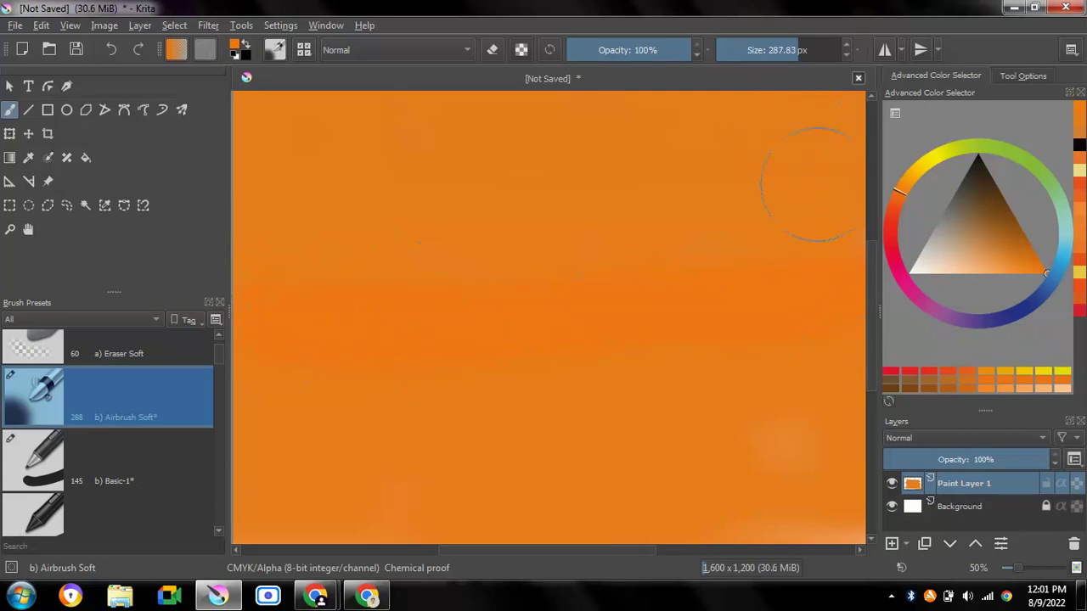
# Pick a light yellow and airbrush a band across the middle at 44% opacity.
pyautogui.click(919, 168)
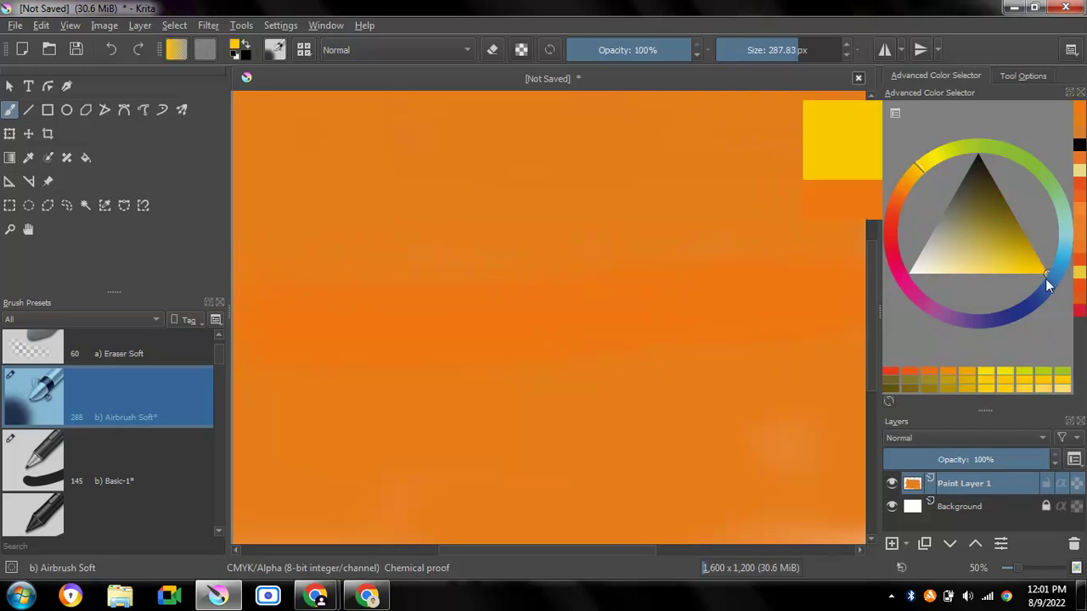
pyautogui.click(1010, 263)
pyautogui.moveTo(1010, 261)
pyautogui.mouseDown()
pyautogui.moveTo(983, 267)
pyautogui.moveTo(1017, 264)
pyautogui.mouseUp()
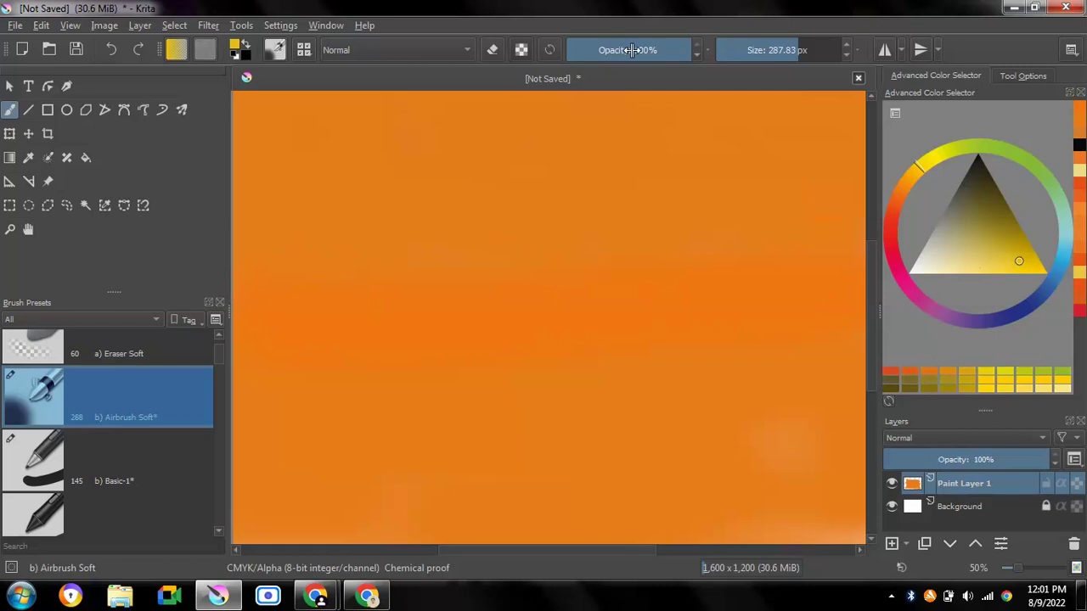
pyautogui.moveTo(629, 50); pyautogui.dragTo(623, 54)
pyautogui.moveTo(278, 306); pyautogui.dragTo(857, 293)
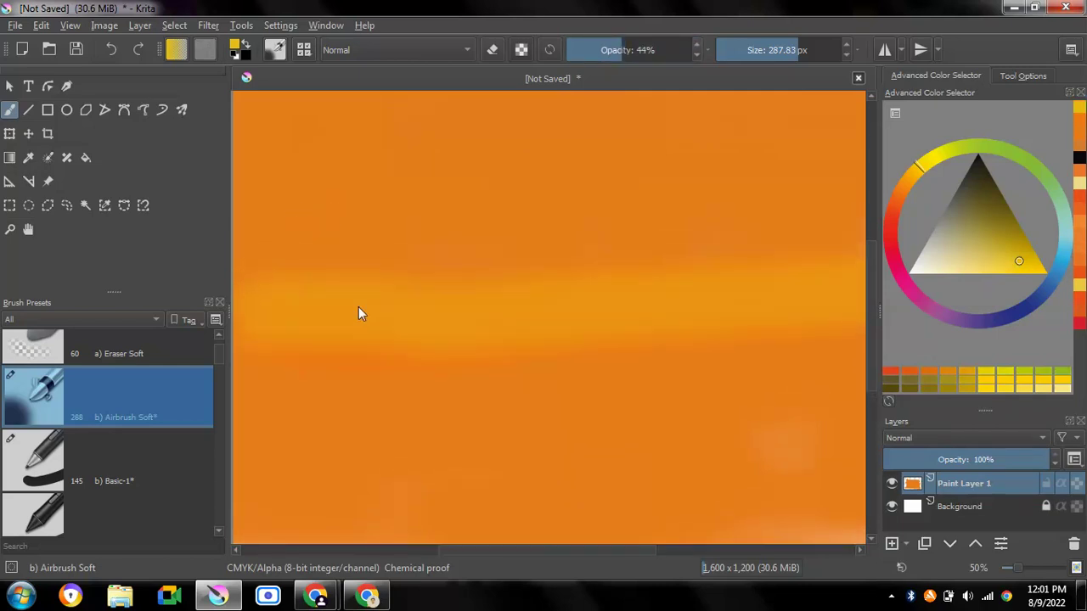
pyautogui.moveTo(270, 299); pyautogui.dragTo(836, 272)
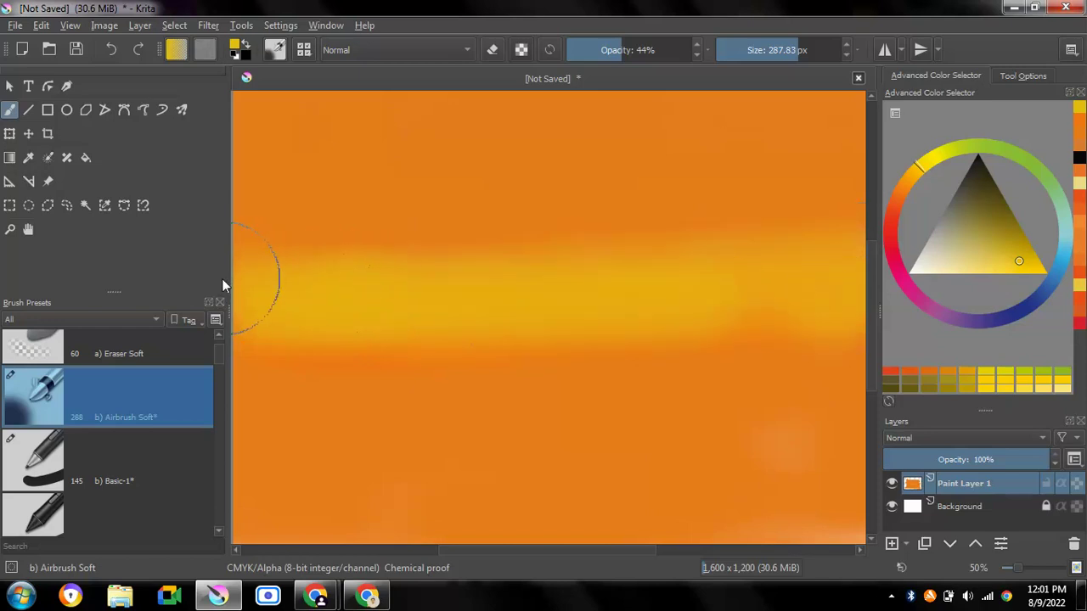
pyautogui.moveTo(230, 279)
pyautogui.mouseDown()
pyautogui.moveTo(824, 302)
pyautogui.moveTo(308, 332)
pyautogui.moveTo(823, 327)
pyautogui.mouseUp()
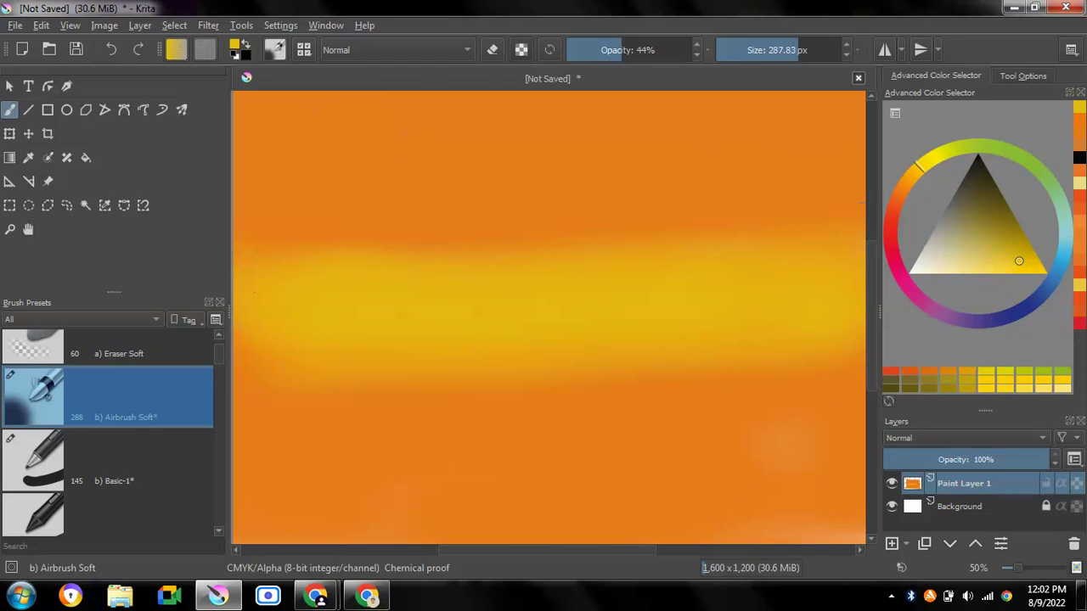
# Widen and brighten the yellow band at 21% opacity, then switch back to orange.
pyautogui.moveTo(624, 55); pyautogui.dragTo(594, 52)
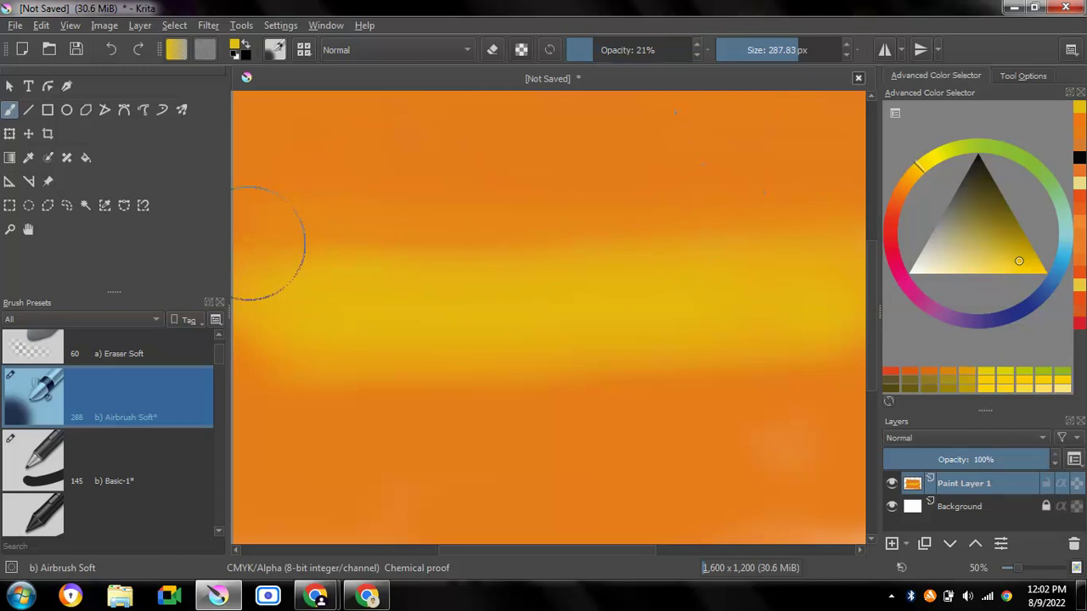
pyautogui.moveTo(249, 242); pyautogui.dragTo(1010, 248)
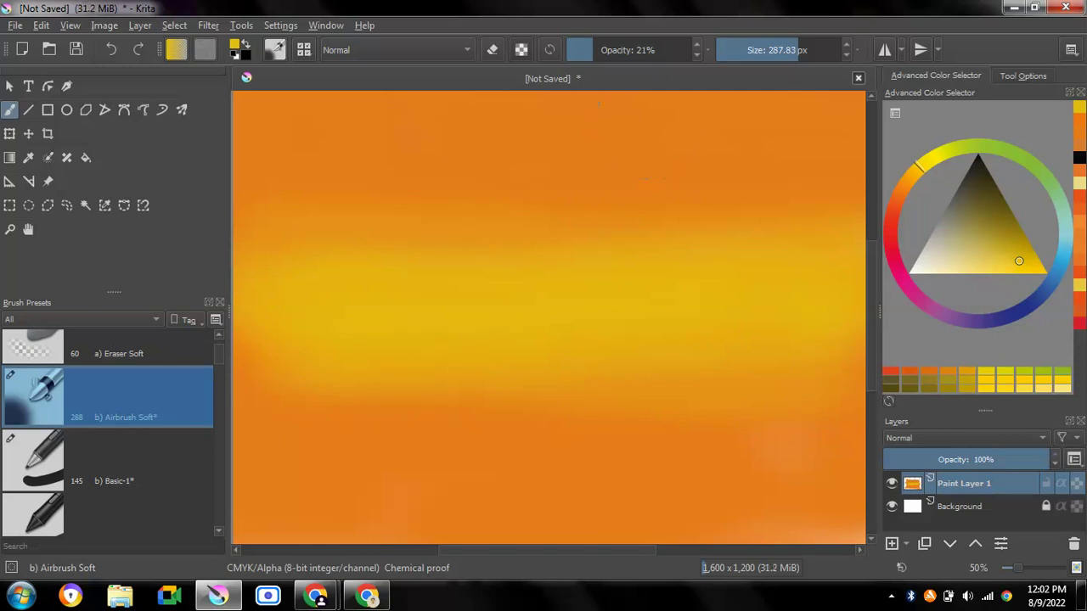
pyautogui.keyDown('ctrl'); pyautogui.click(650, 122); pyautogui.keyUp('ctrl')
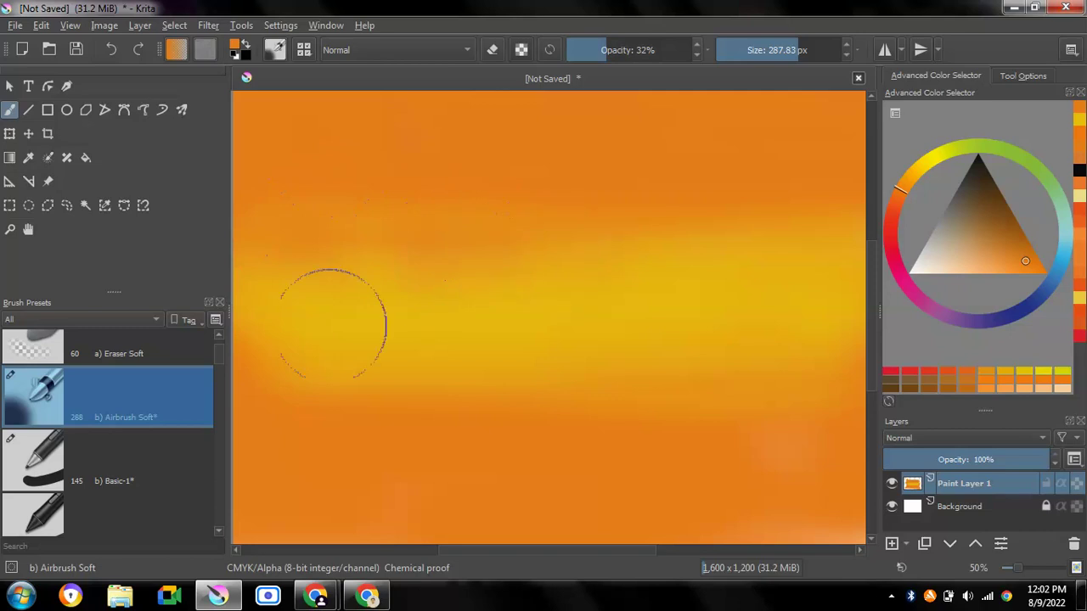
# Blend low-opacity orange along the yellow band's edges so the glow sits higher.
pyautogui.moveTo(286, 381); pyautogui.dragTo(553, 397)
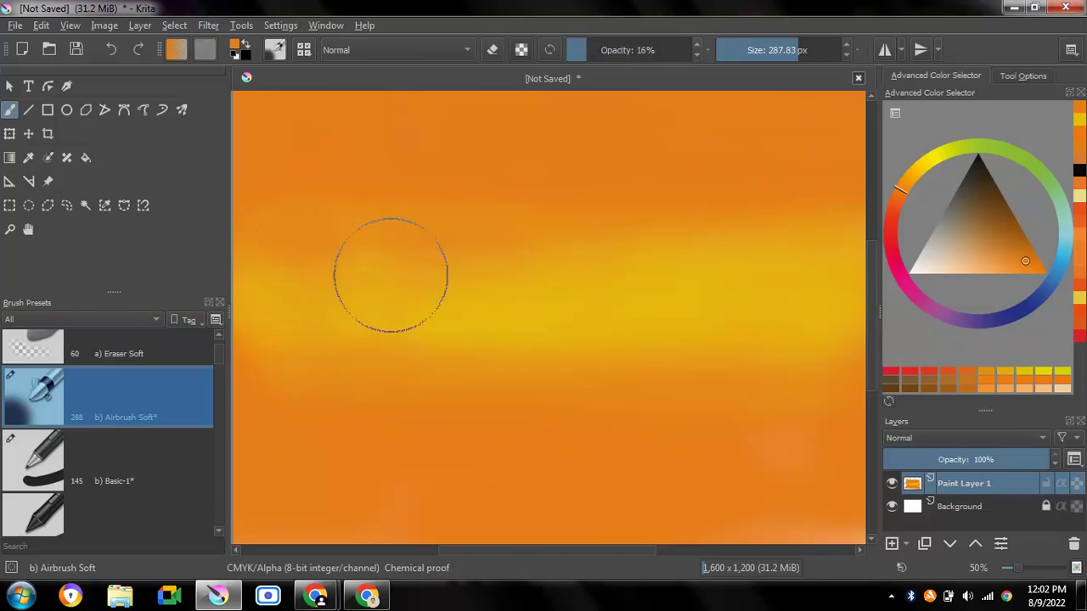
pyautogui.moveTo(390, 274); pyautogui.dragTo(612, 318)
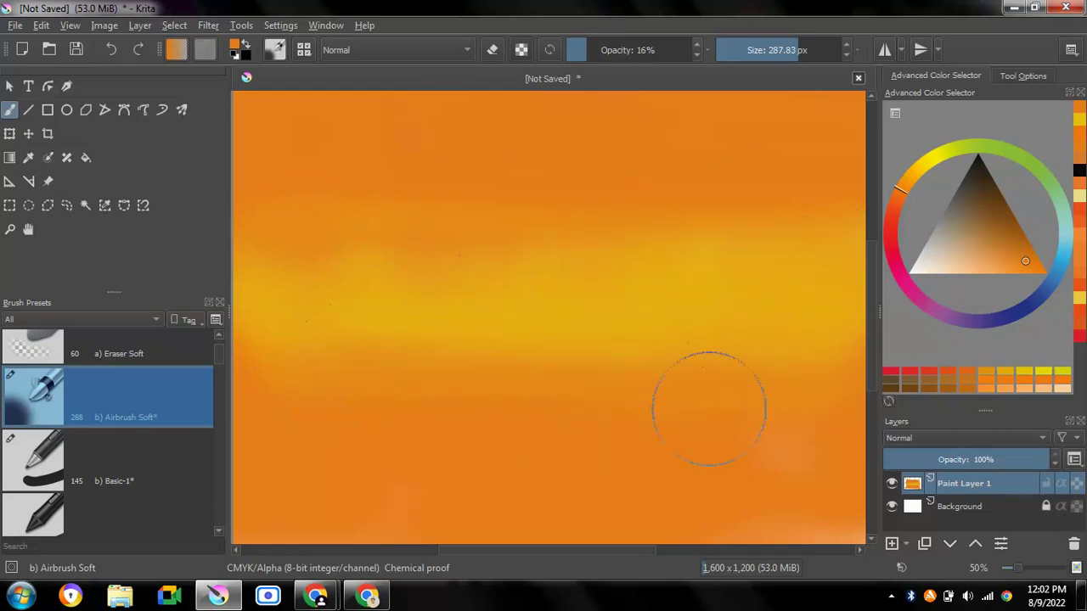
pyautogui.moveTo(340, 316)
pyautogui.mouseDown()
pyautogui.moveTo(870, 278)
pyautogui.moveTo(311, 274)
pyautogui.moveTo(381, 250)
pyautogui.moveTo(266, 320)
pyautogui.moveTo(510, 332)
pyautogui.mouseUp()
pyautogui.moveTo(919, 164); pyautogui.dragTo(924, 159)
pyautogui.click(905, 181)
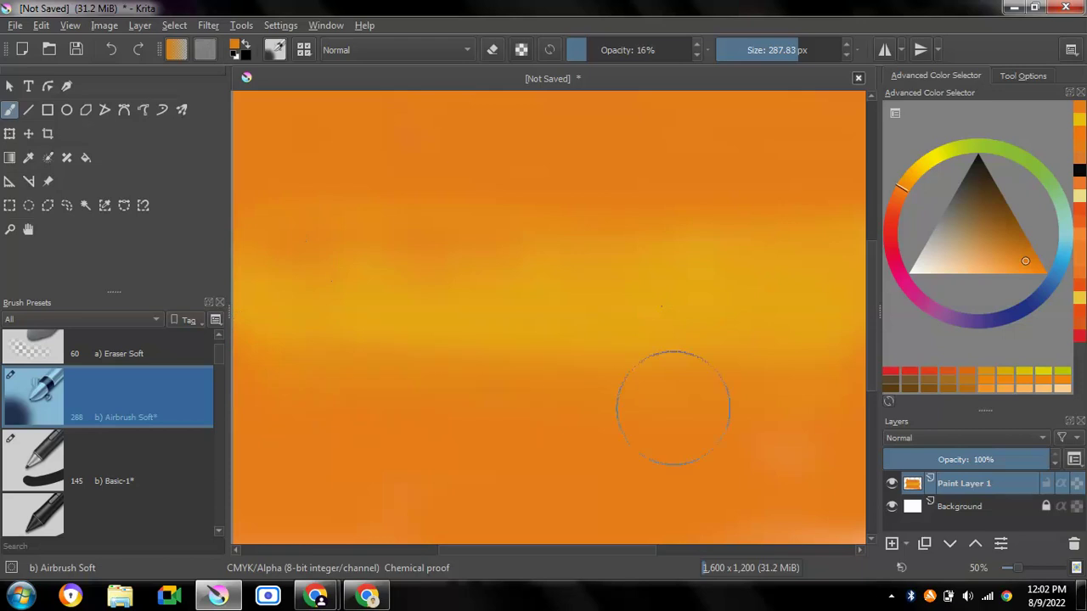
pyautogui.moveTo(654, 405); pyautogui.dragTo(533, 222)
# Toggle to Basic-1 and back to Airbrush Soft, then choose black.
pyautogui.click(180, 484)
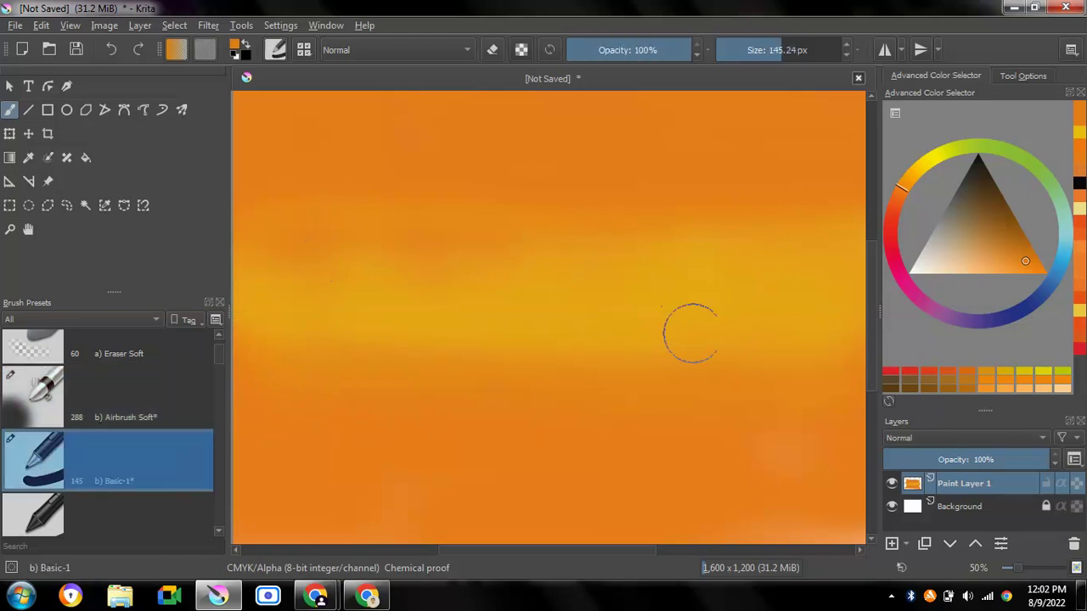
pyautogui.click(76, 417)
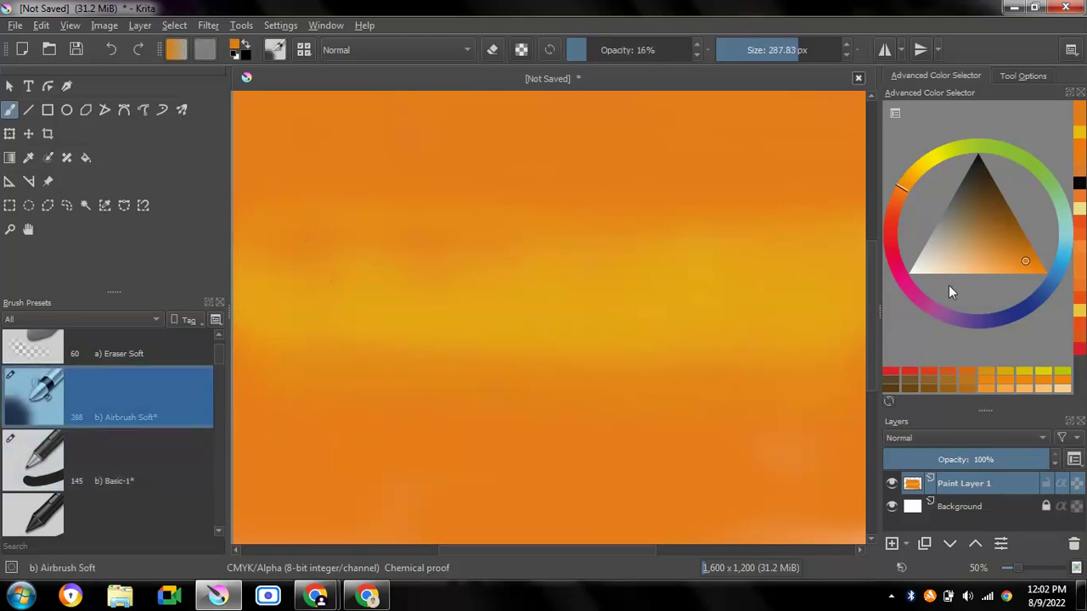
pyautogui.click(964, 164)
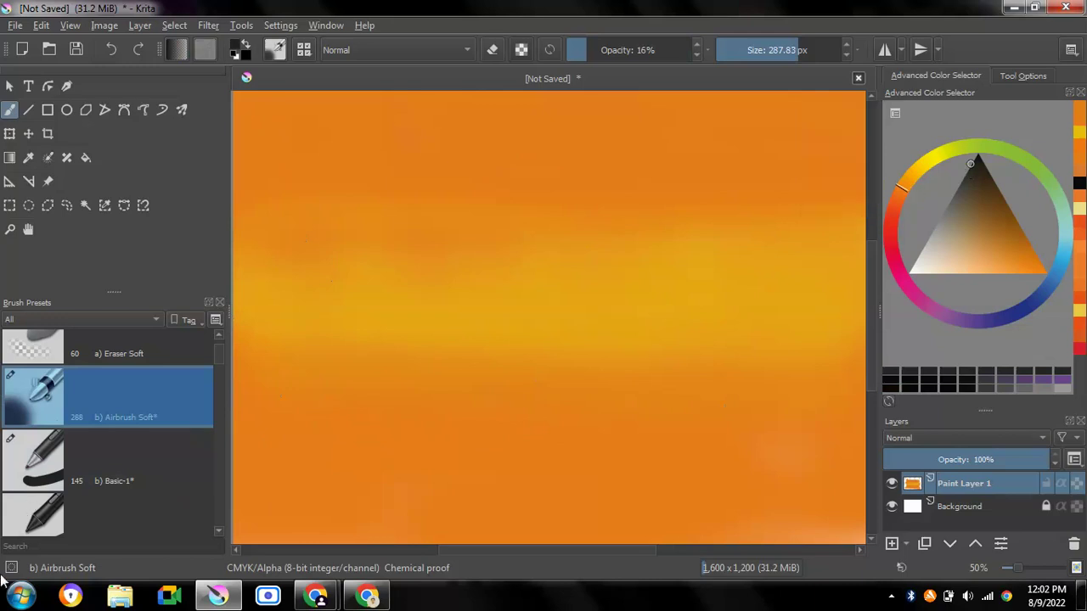
# Test Bristles-5 Flat with a small dab, then select Bristles-3 Large Smooth at 110 px.
pyautogui.scroll(-3, 59, 499)
pyautogui.scroll(-3, 59, 499)
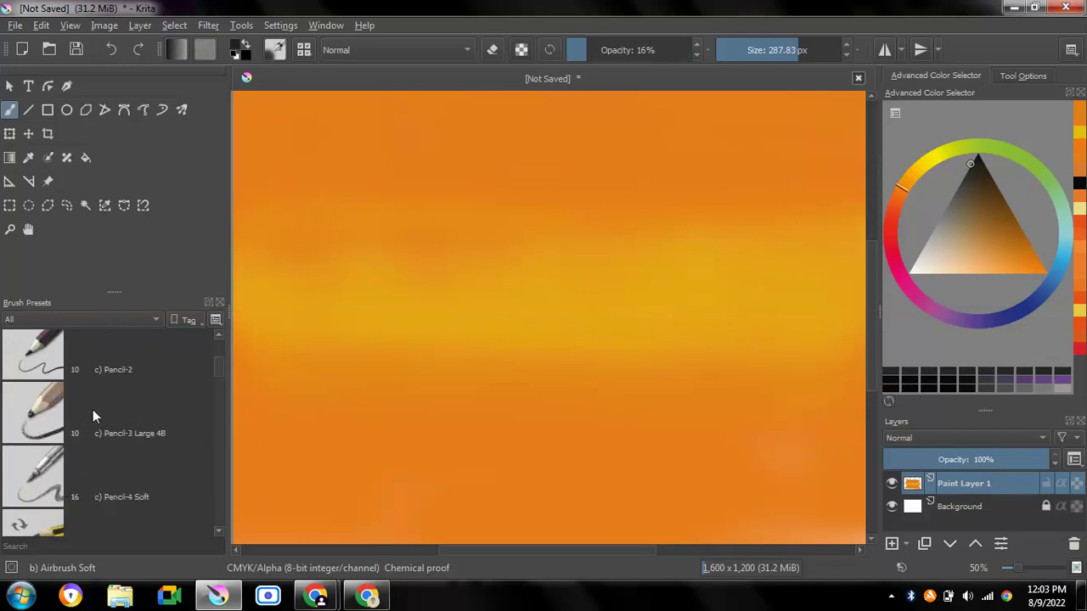
pyautogui.scroll(2, 26, 413)
pyautogui.scroll(-2, 21, 424)
pyautogui.scroll(-3, 20, 435)
pyautogui.scroll(-2, 21, 433)
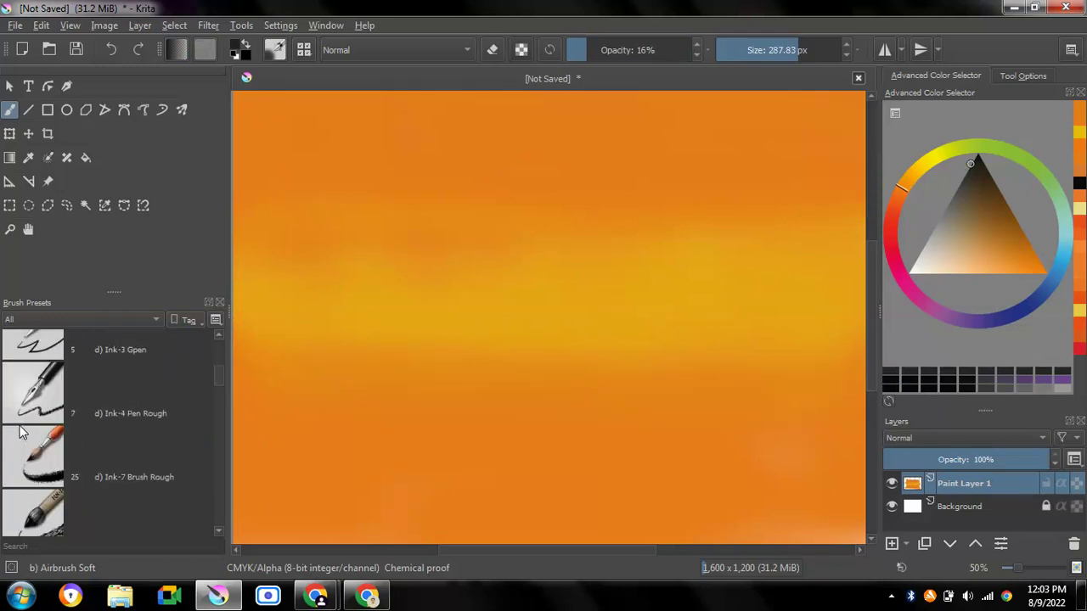
pyautogui.scroll(-3, 25, 429)
pyautogui.scroll(-2, 16, 386)
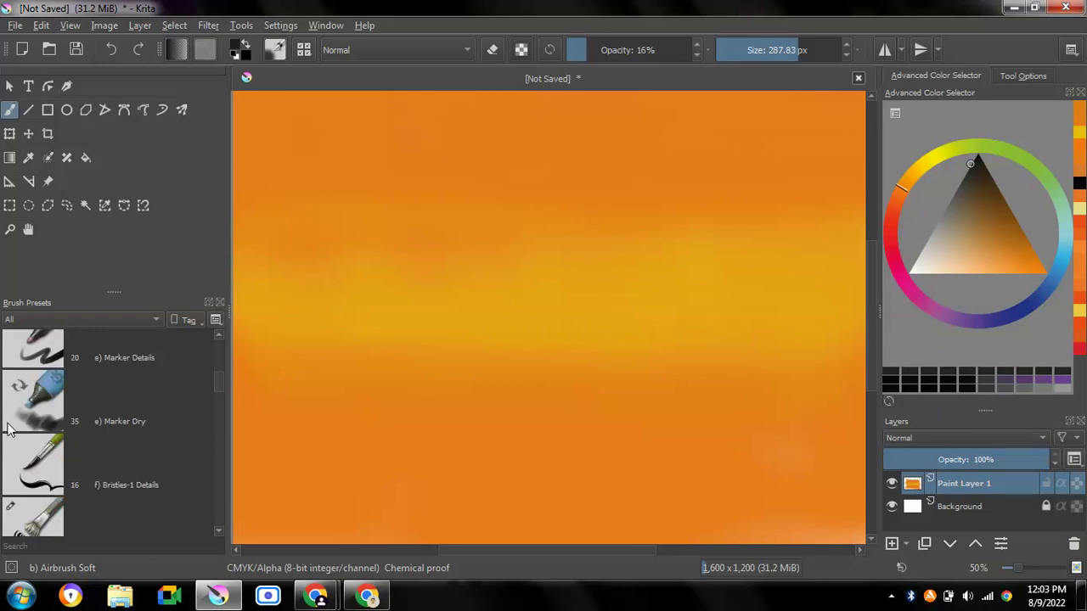
pyautogui.scroll(-2, 9, 437)
pyautogui.scroll(-2, 23, 439)
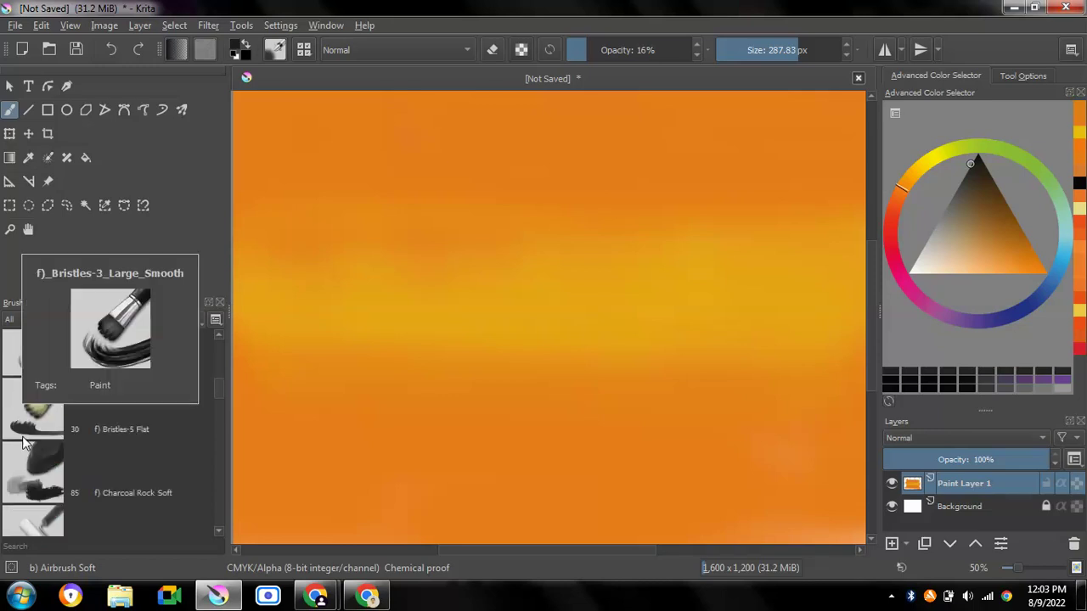
pyautogui.click(36, 416)
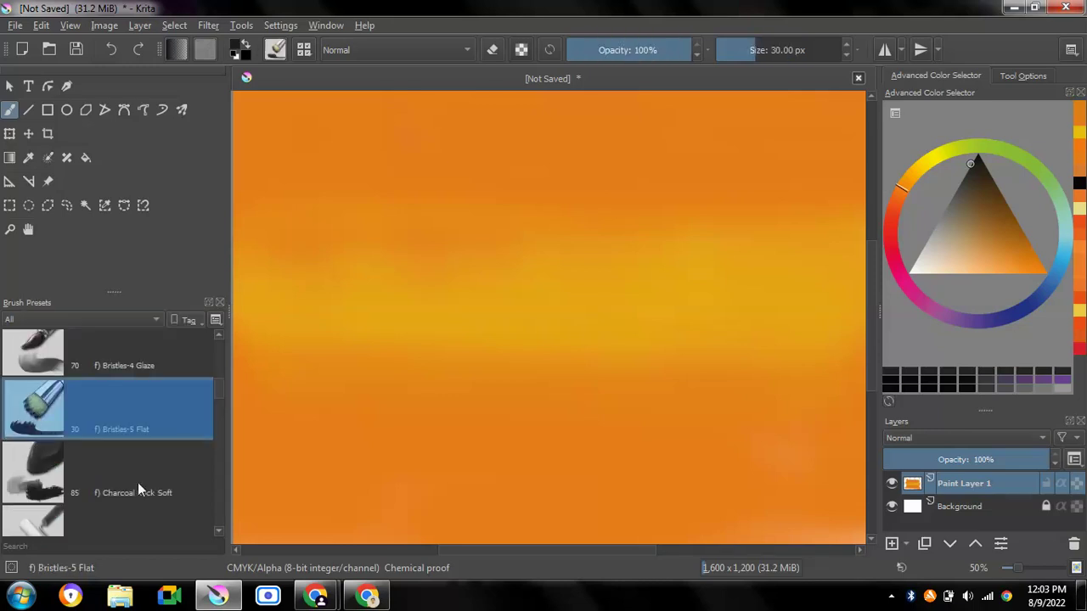
pyautogui.click(272, 408)
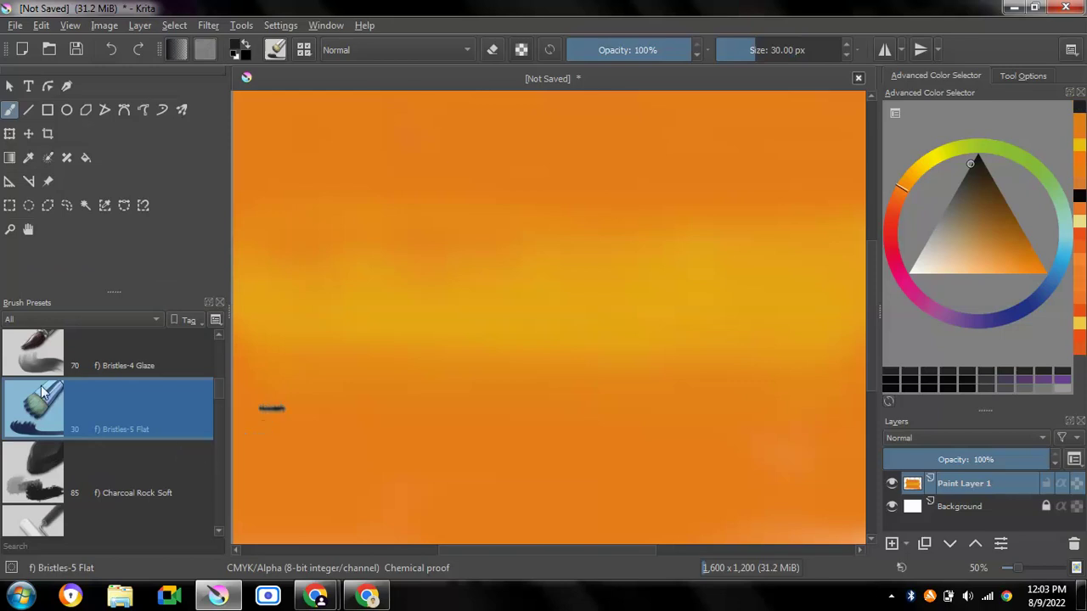
pyautogui.scroll(2, 42, 390)
pyautogui.click(47, 437)
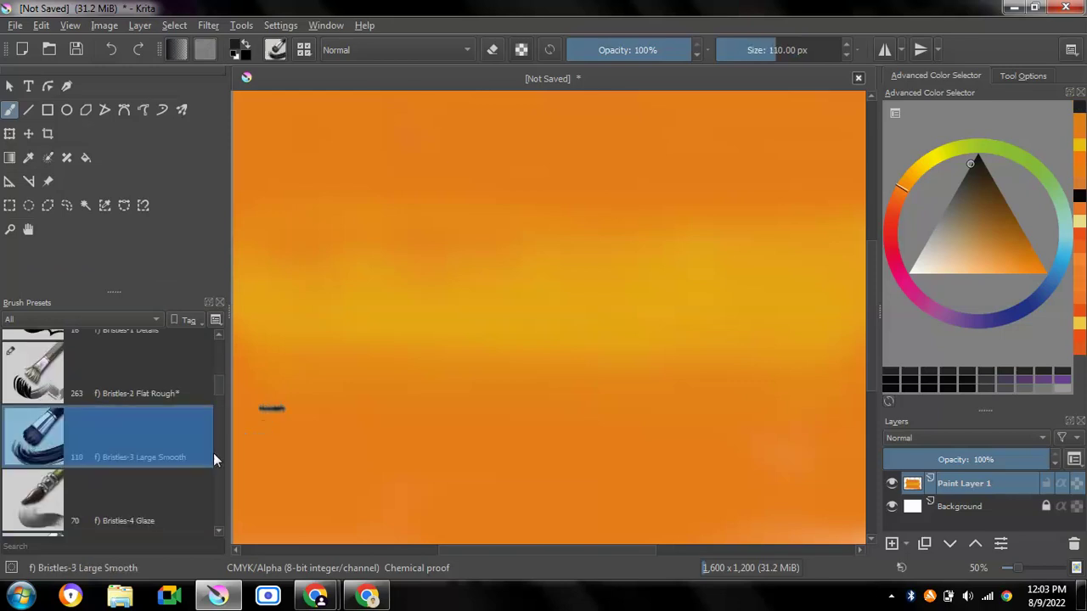
# Paint a black hill sloping down rightward, enlarging the brush to 234.45 px to fill the bottom.
pyautogui.moveTo(255, 408)
pyautogui.mouseDown()
pyautogui.moveTo(864, 472)
pyautogui.moveTo(242, 441)
pyautogui.mouseUp()
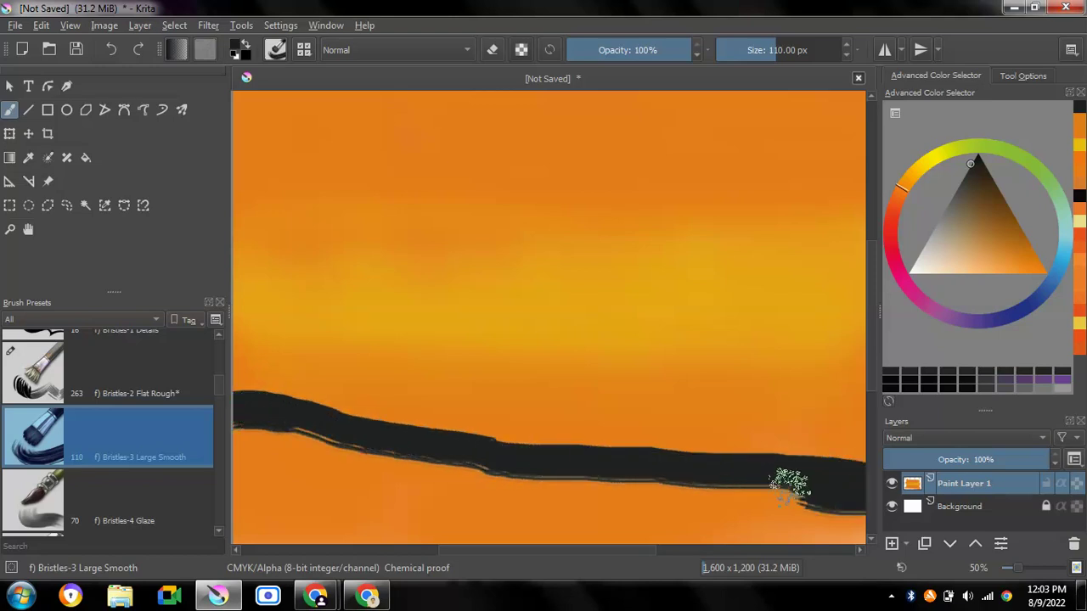
pyautogui.moveTo(242, 539)
pyautogui.mouseDown()
pyautogui.moveTo(359, 502)
pyautogui.moveTo(444, 493)
pyautogui.moveTo(364, 461)
pyautogui.moveTo(391, 444)
pyautogui.moveTo(504, 461)
pyautogui.mouseUp()
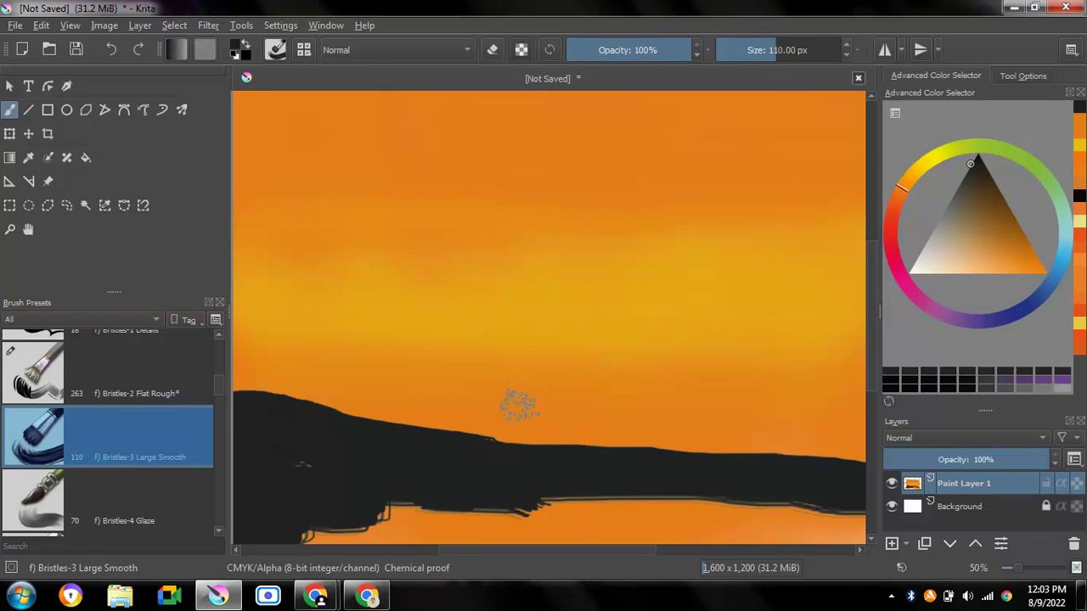
pyautogui.moveTo(519, 405); pyautogui.dragTo(507, 414)
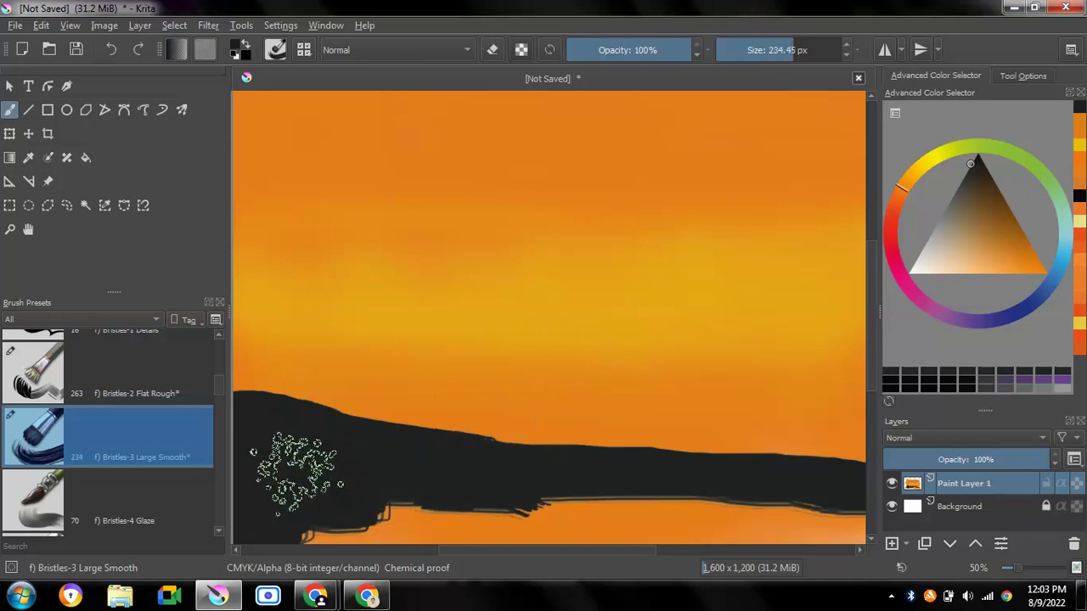
pyautogui.moveTo(291, 465)
pyautogui.mouseDown()
pyautogui.moveTo(388, 514)
pyautogui.moveTo(704, 520)
pyautogui.moveTo(507, 507)
pyautogui.mouseUp()
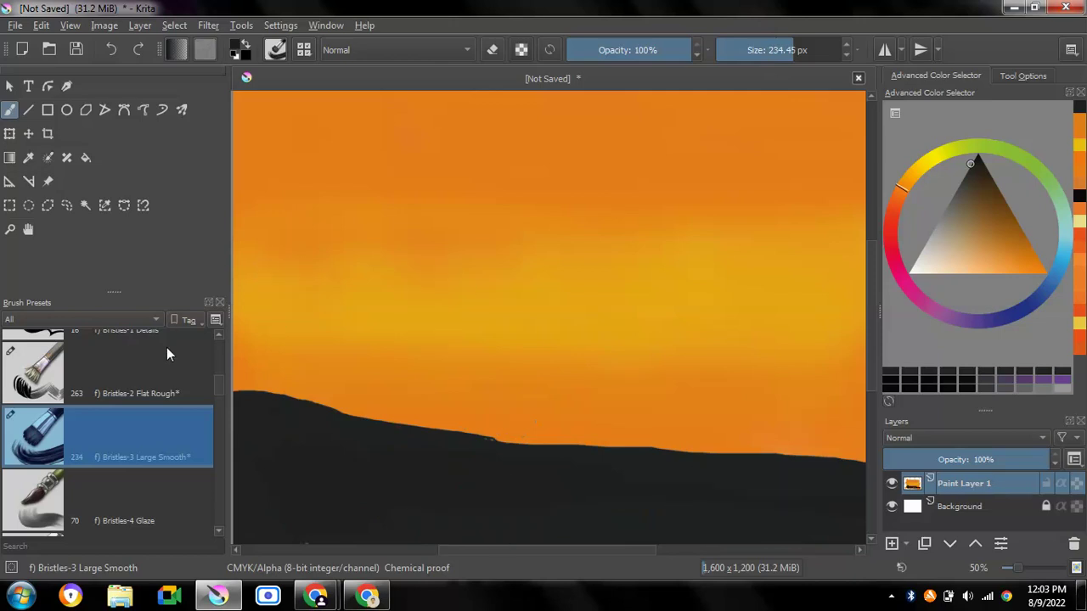
pyautogui.scroll(3, 166, 347)
pyautogui.scroll(3, 163, 363)
pyautogui.scroll(3, 77, 361)
pyautogui.scroll(3, 70, 375)
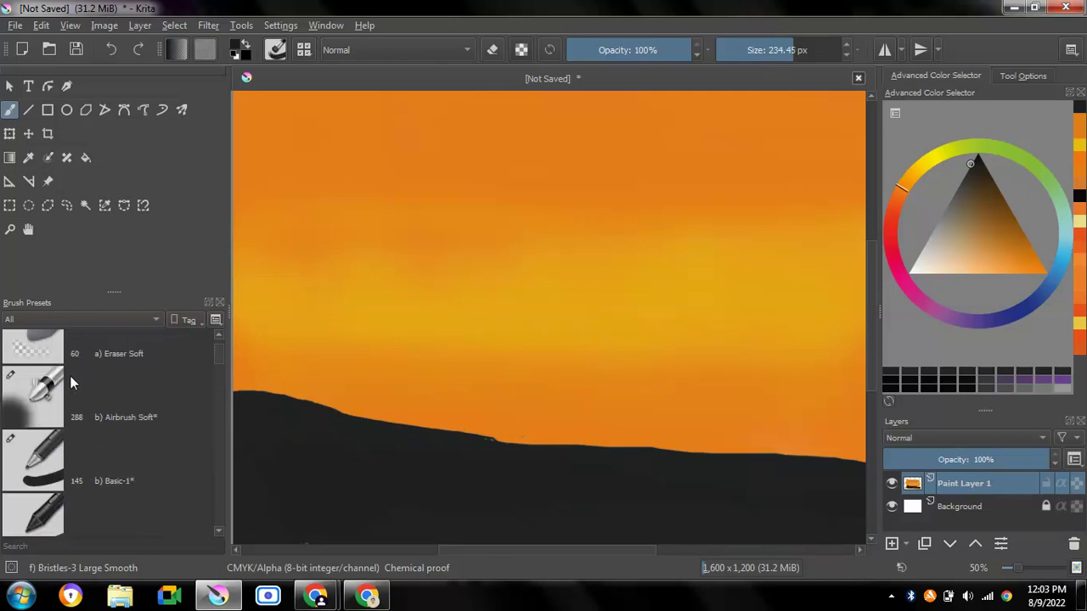
# With Basic-1 shrunk to about 87 px, paint bumps along the left and middle horizon.
pyautogui.click(36, 476)
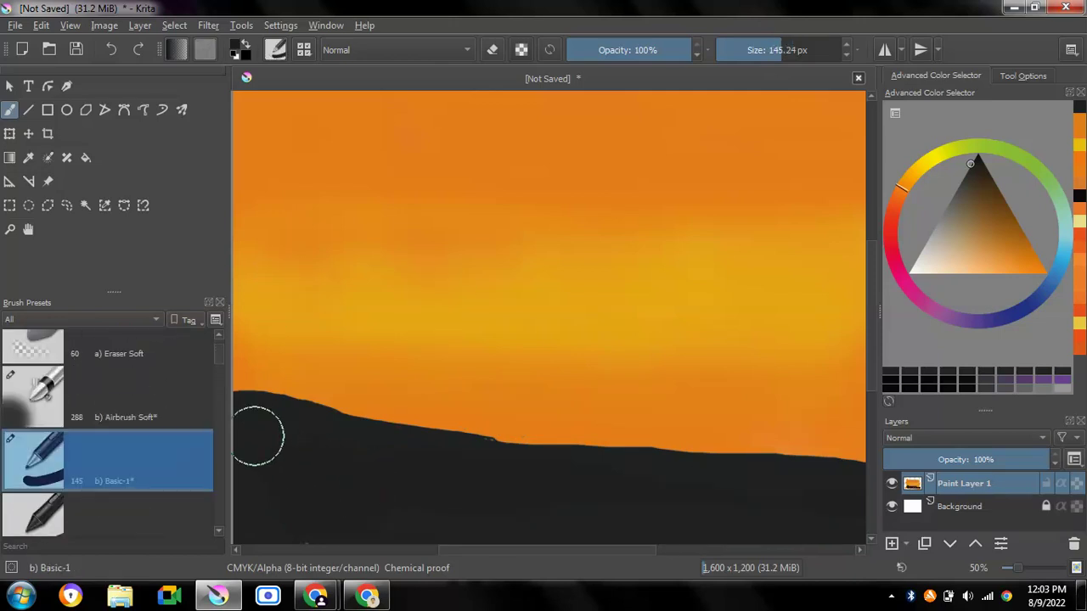
pyautogui.scroll(1, 258, 436)
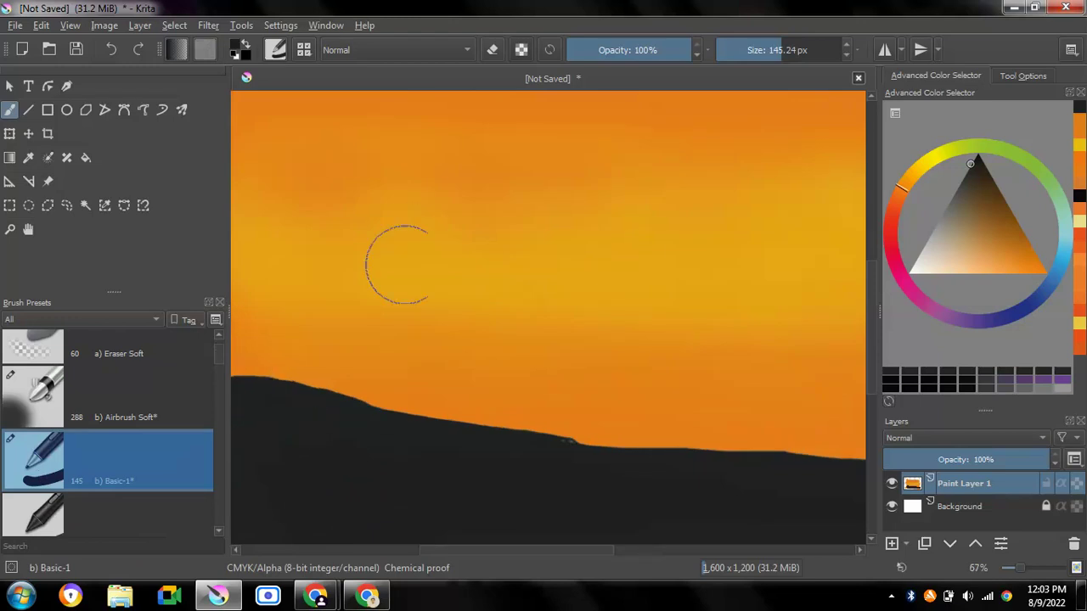
pyautogui.press('[')
pyautogui.press('[')
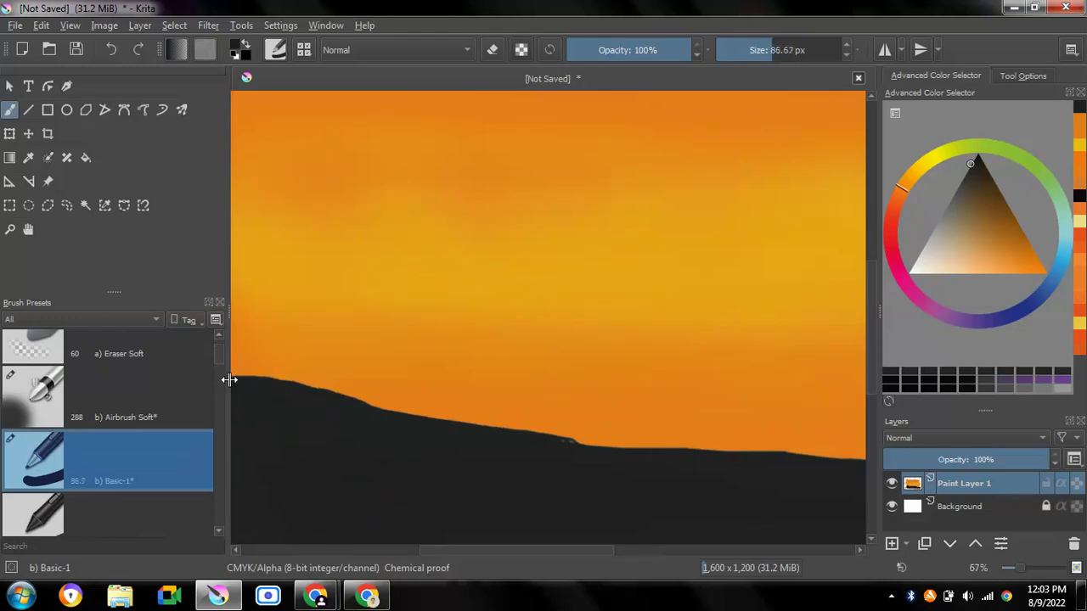
pyautogui.moveTo(244, 387)
pyautogui.mouseDown()
pyautogui.moveTo(247, 376)
pyautogui.moveTo(419, 430)
pyautogui.moveTo(532, 432)
pyautogui.moveTo(647, 452)
pyautogui.mouseUp()
pyautogui.moveTo(686, 454)
pyautogui.mouseDown()
pyautogui.moveTo(837, 468)
pyautogui.moveTo(783, 508)
pyautogui.mouseUp()
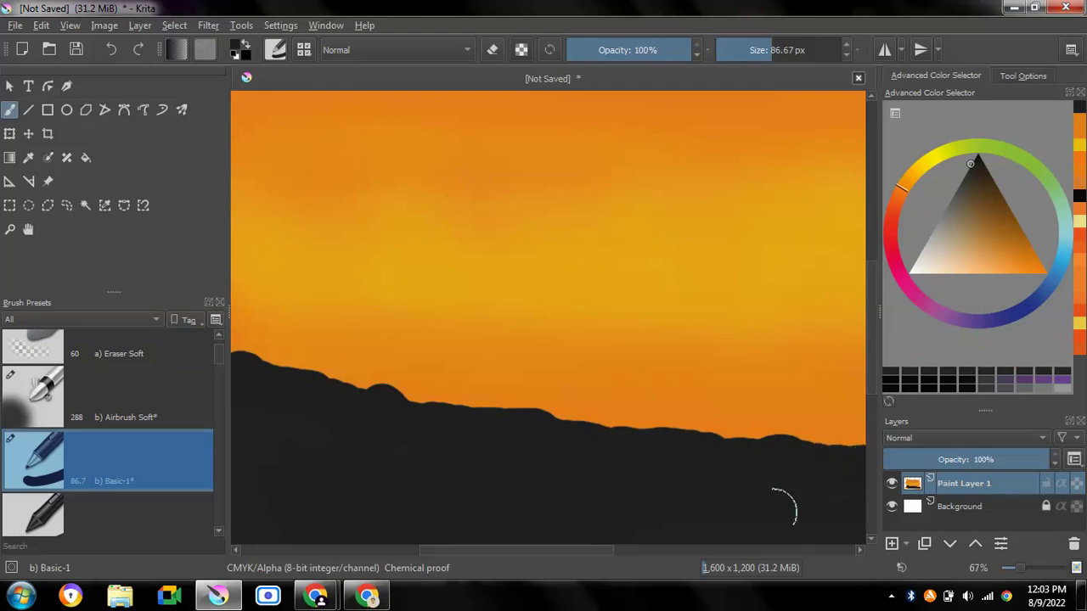
# Continue the ridge bumps to the right edge and fill the orange patch at bottom left.
pyautogui.moveTo(577, 549); pyautogui.dragTo(673, 548)
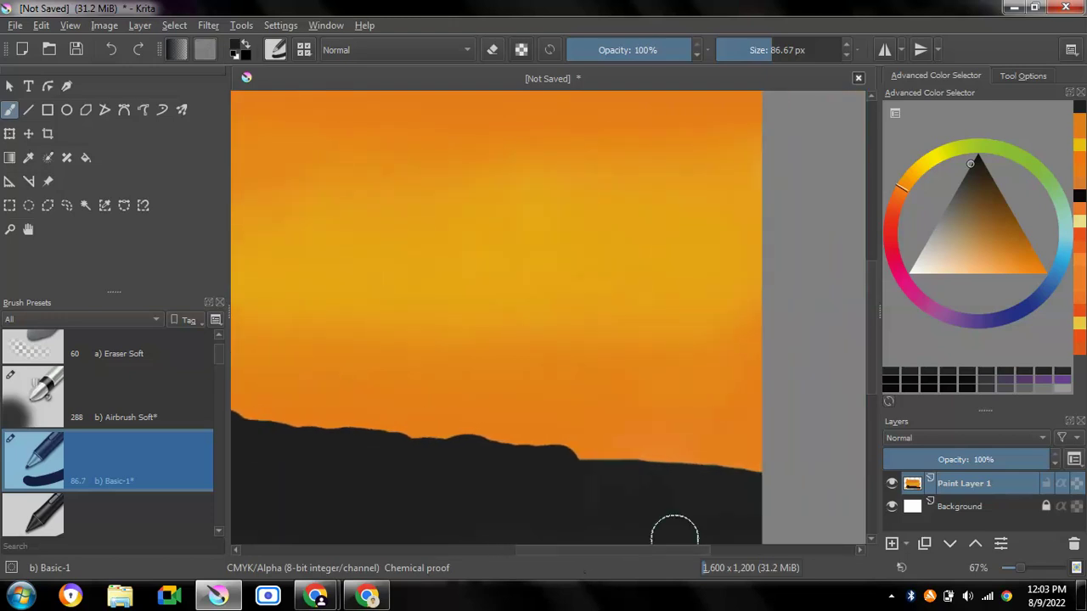
pyautogui.moveTo(569, 471); pyautogui.dragTo(698, 474)
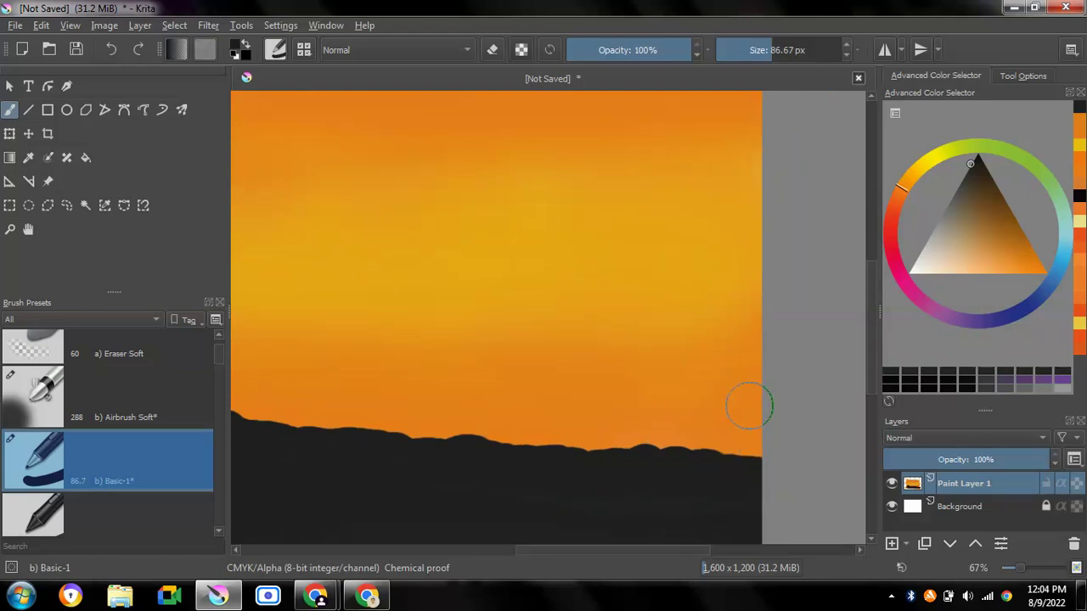
pyautogui.scroll(-2, 636, 409)
pyautogui.moveTo(286, 497); pyautogui.dragTo(365, 494)
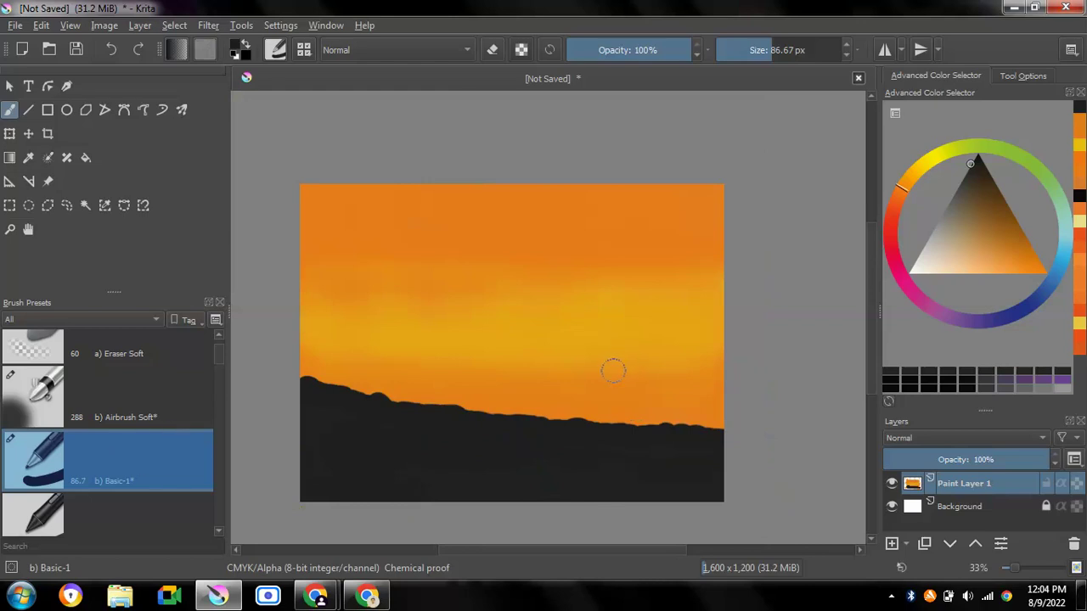
pyautogui.moveTo(613, 370); pyautogui.dragTo(611, 370)
# Draw a straight black trunk right of centre, undoing the bent and curved attempts.
pyautogui.moveTo(602, 439); pyautogui.dragTo(611, 308)
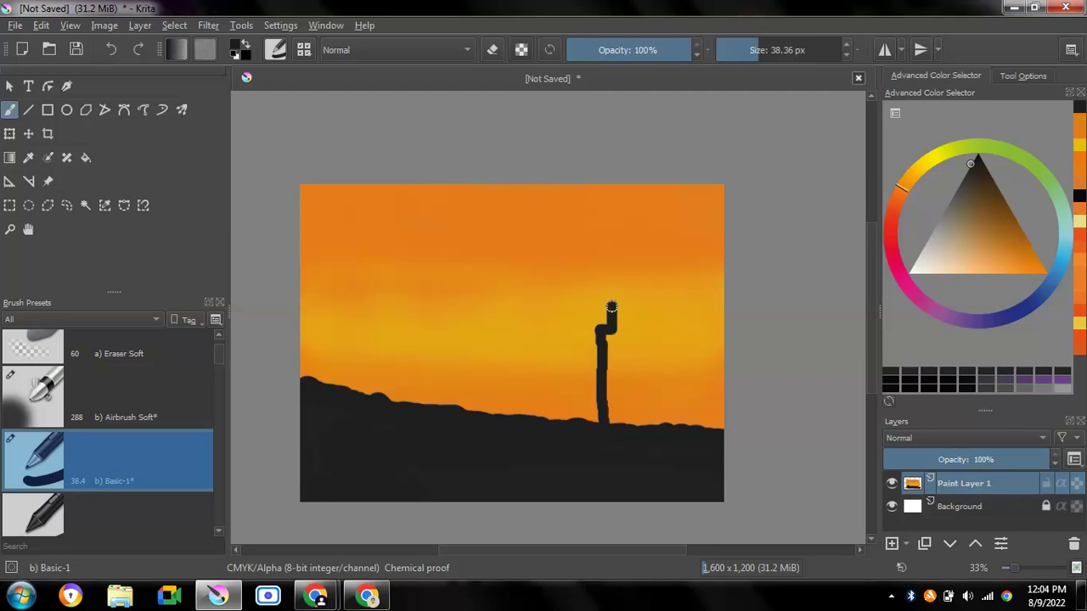
pyautogui.click(111, 49)
pyautogui.scroll(1, 355, 293)
pyautogui.scroll(-1, 629, 413)
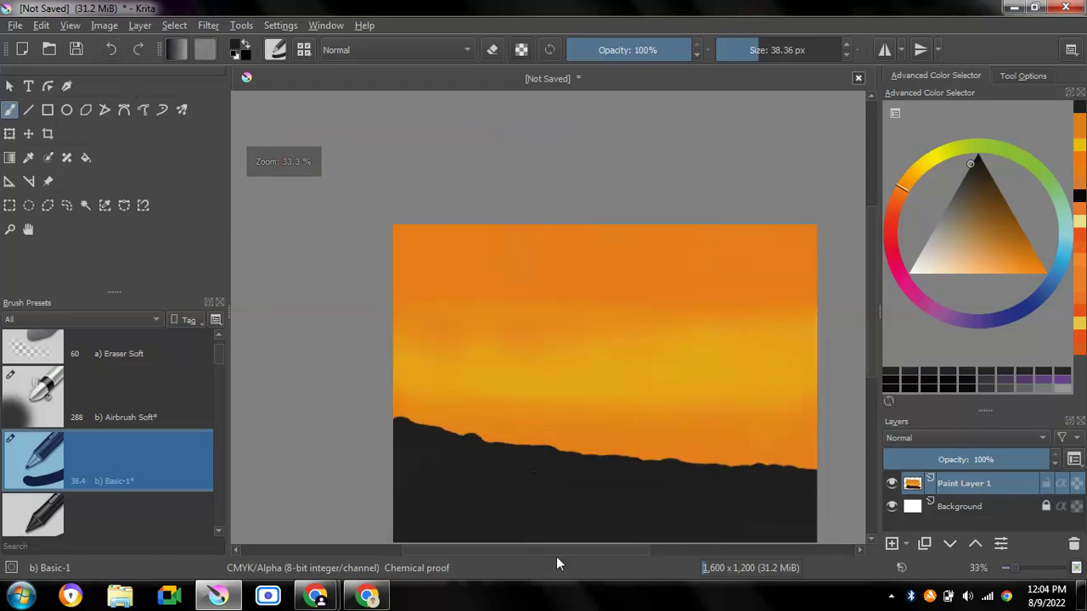
pyautogui.moveTo(553, 550)
pyautogui.mouseDown()
pyautogui.moveTo(666, 548)
pyautogui.moveTo(644, 550)
pyautogui.mouseUp()
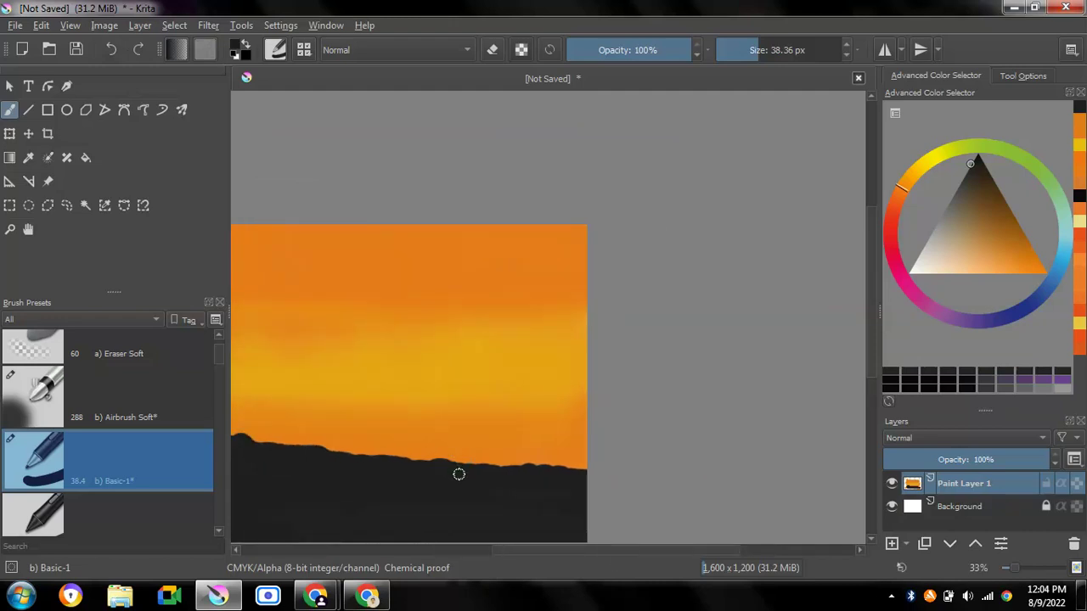
pyautogui.moveTo(458, 473); pyautogui.dragTo(479, 340)
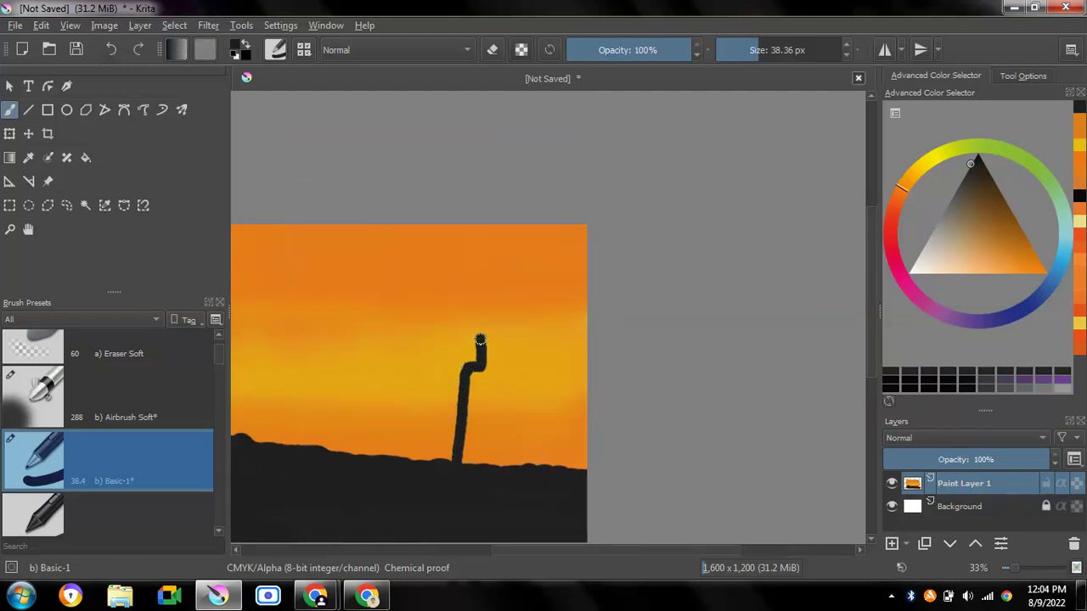
pyautogui.click(111, 49)
pyautogui.moveTo(480, 306); pyautogui.dragTo(474, 463)
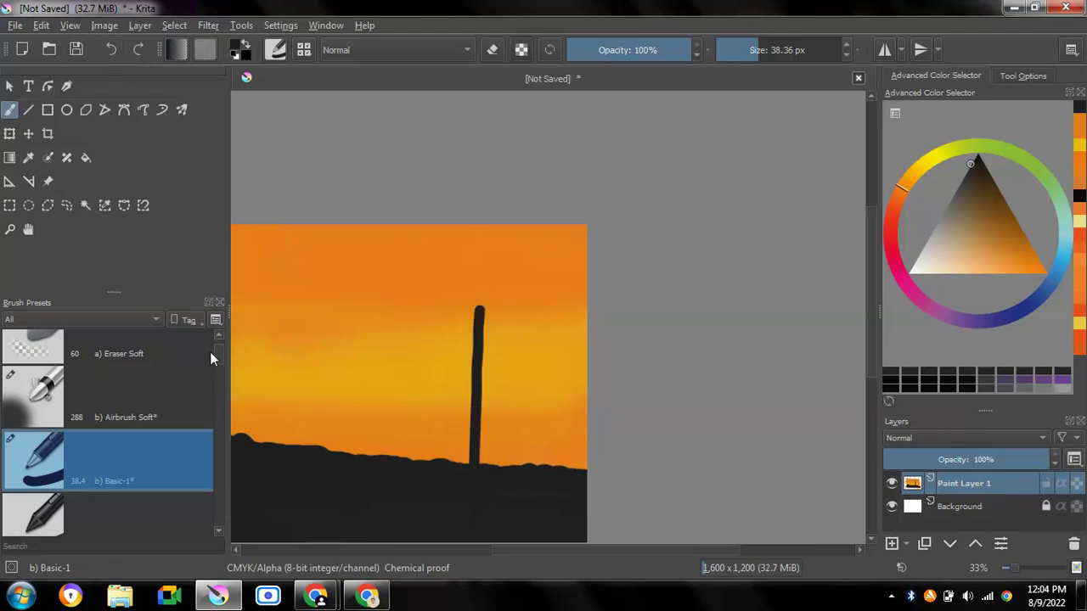
pyautogui.moveTo(218, 354); pyautogui.dragTo(219, 522)
pyautogui.scroll(3, 92, 401)
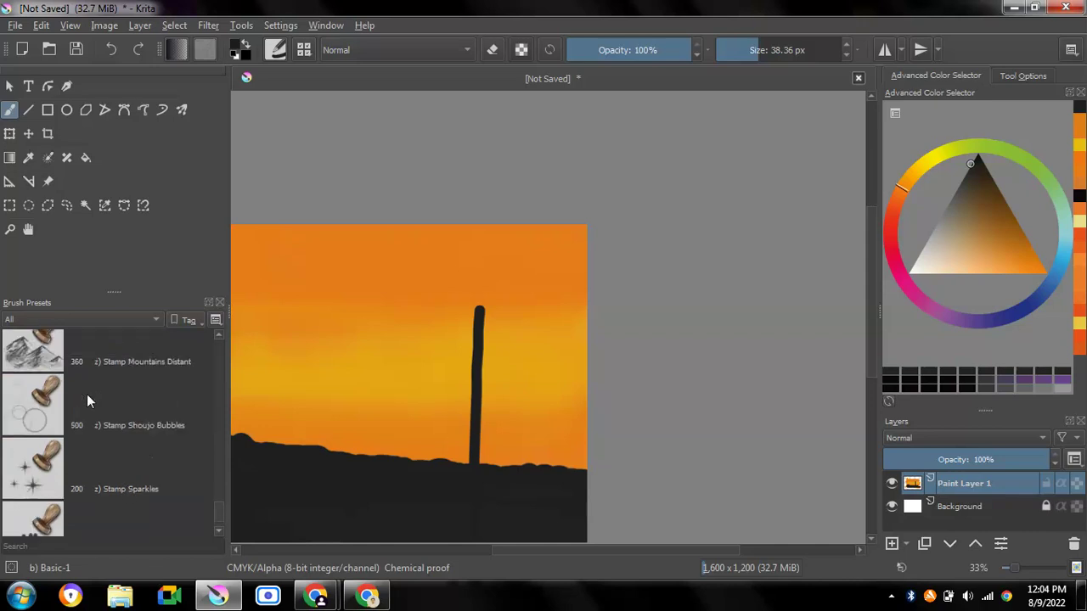
pyautogui.scroll(3, 85, 399)
# Stamp a dense leafy black crown around the trunk top with the z) Stamp Leaves brush.
pyautogui.click(21, 458)
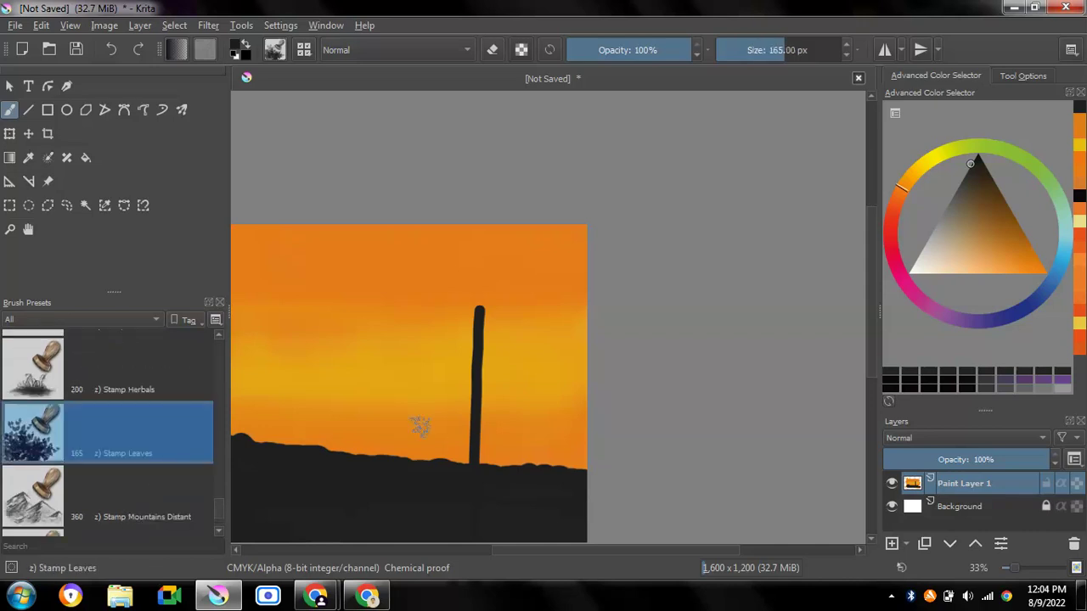
pyautogui.moveTo(463, 299)
pyautogui.mouseDown()
pyautogui.moveTo(473, 320)
pyautogui.moveTo(500, 290)
pyautogui.moveTo(477, 337)
pyautogui.moveTo(509, 318)
pyautogui.moveTo(437, 327)
pyautogui.moveTo(463, 365)
pyautogui.moveTo(520, 346)
pyautogui.moveTo(517, 308)
pyautogui.moveTo(531, 314)
pyautogui.moveTo(459, 333)
pyautogui.moveTo(475, 359)
pyautogui.moveTo(498, 310)
pyautogui.moveTo(432, 337)
pyautogui.moveTo(446, 365)
pyautogui.moveTo(509, 373)
pyautogui.moveTo(528, 361)
pyautogui.moveTo(465, 323)
pyautogui.moveTo(509, 324)
pyautogui.moveTo(488, 348)
pyautogui.moveTo(429, 321)
pyautogui.moveTo(450, 286)
pyautogui.moveTo(497, 291)
pyautogui.moveTo(510, 309)
pyautogui.moveTo(525, 303)
pyautogui.moveTo(539, 348)
pyautogui.moveTo(490, 380)
pyautogui.moveTo(416, 380)
pyautogui.mouseUp()
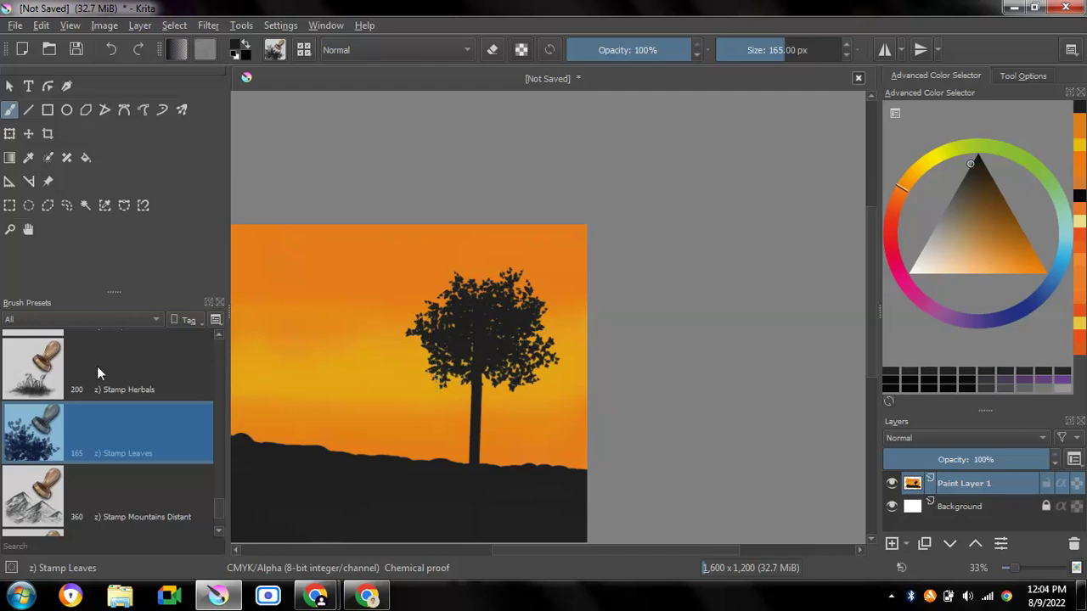
pyautogui.moveTo(219, 509); pyautogui.dragTo(219, 344)
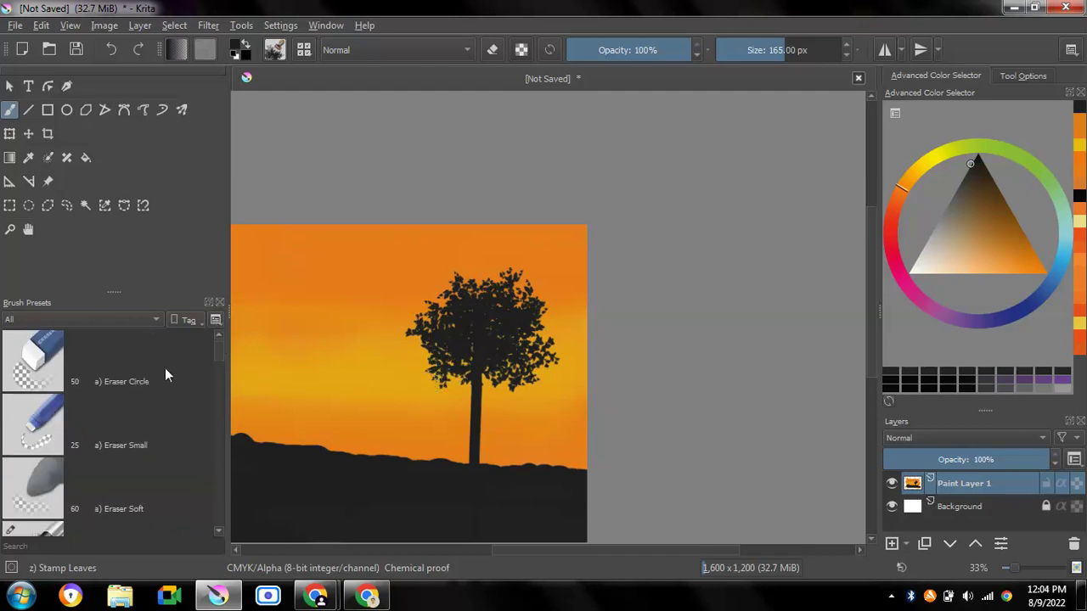
pyautogui.scroll(-2, 85, 419)
pyautogui.click(98, 474)
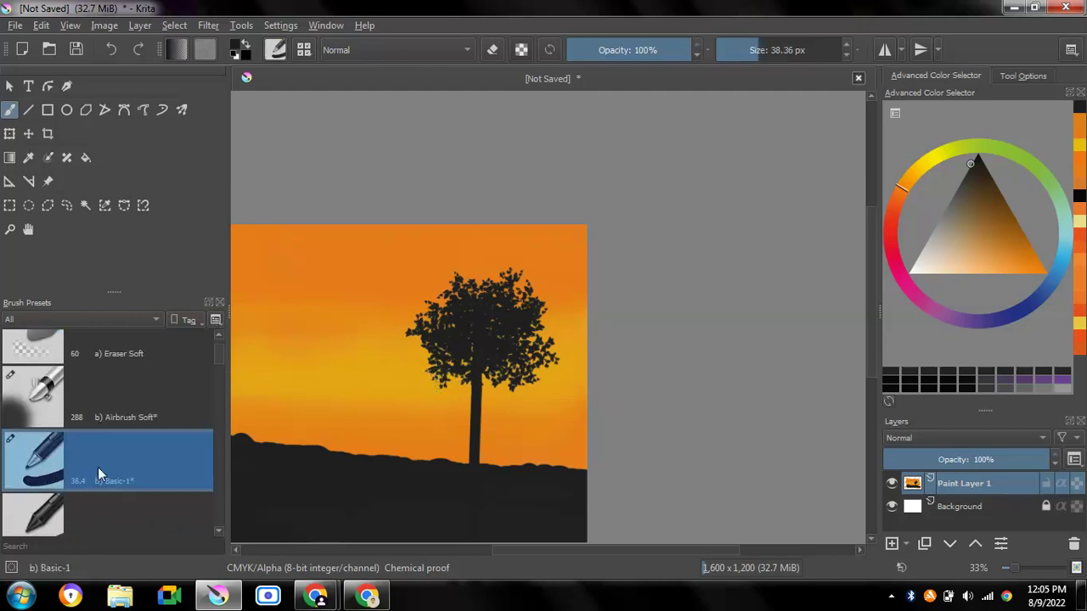
pyautogui.keyDown('ctrl'); pyautogui.scroll(1, 497, 416); pyautogui.keyUp('ctrl')
pyautogui.keyDown('ctrl'); pyautogui.scroll(1, 466, 408); pyautogui.keyUp('ctrl')
pyautogui.keyDown('ctrl'); pyautogui.scroll(1, 459, 401); pyautogui.keyUp('ctrl')
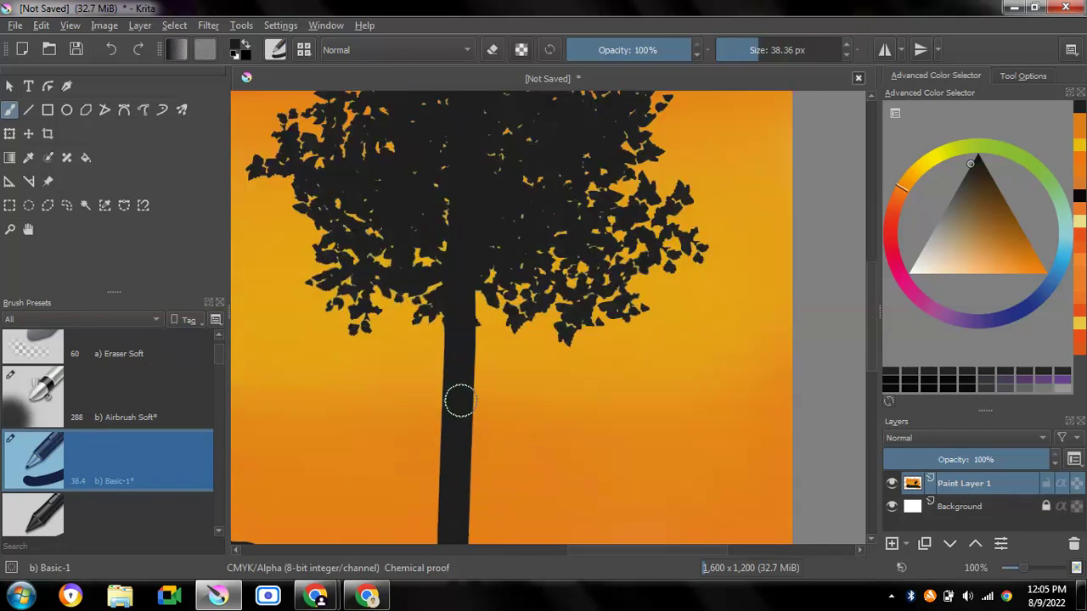
pyautogui.press('[')
pyautogui.press('[')
pyautogui.press('[')
pyautogui.press('[')
pyautogui.press('[')
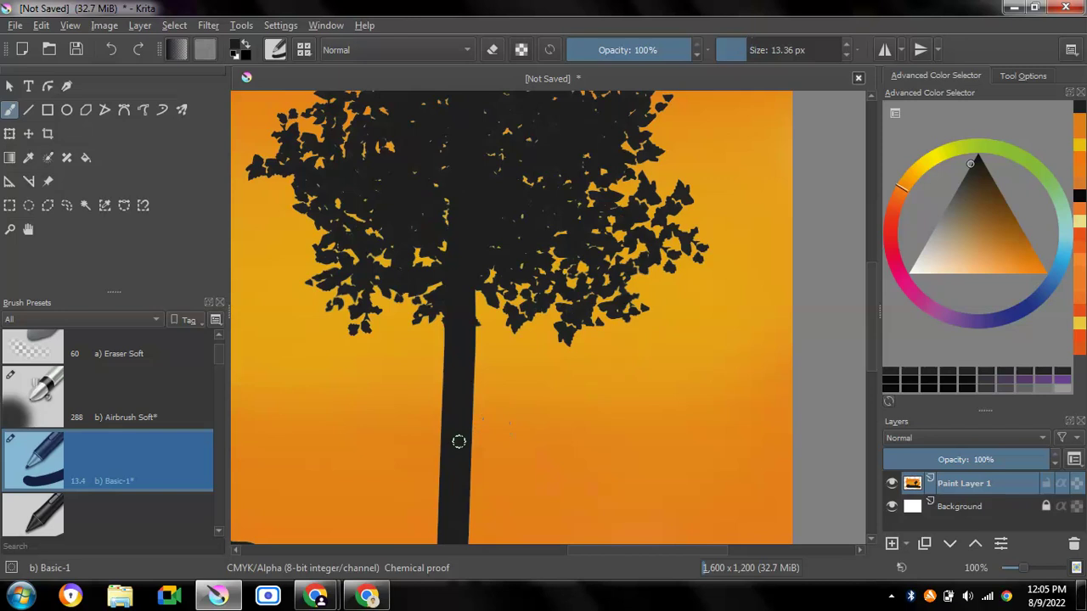
pyautogui.moveTo(469, 425); pyautogui.dragTo(513, 376)
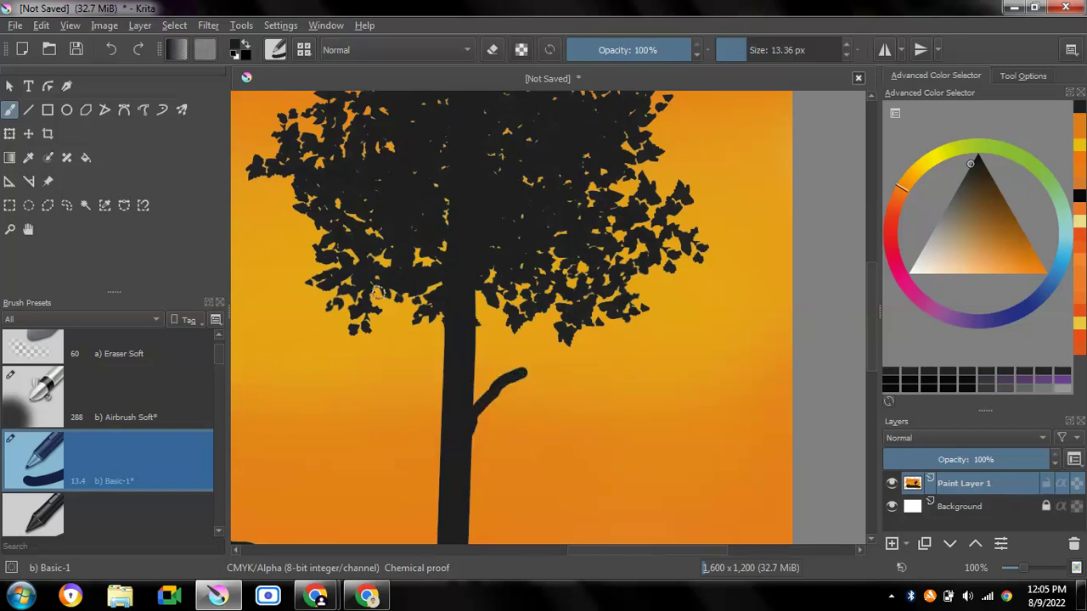
pyautogui.hotkey('ctrl', 'z')
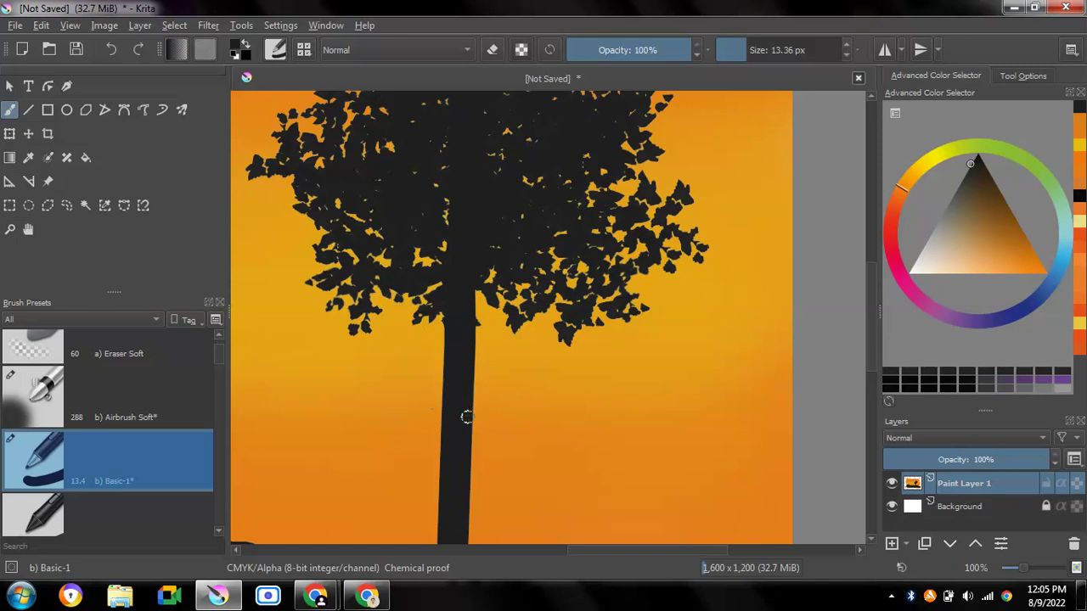
pyautogui.moveTo(466, 417); pyautogui.dragTo(509, 387)
pyautogui.hotkey('ctrl', 'z')
pyautogui.moveTo(512, 384)
pyautogui.mouseDown()
pyautogui.moveTo(458, 385)
pyautogui.moveTo(543, 385)
pyautogui.mouseUp()
pyautogui.moveTo(466, 428); pyautogui.dragTo(507, 366)
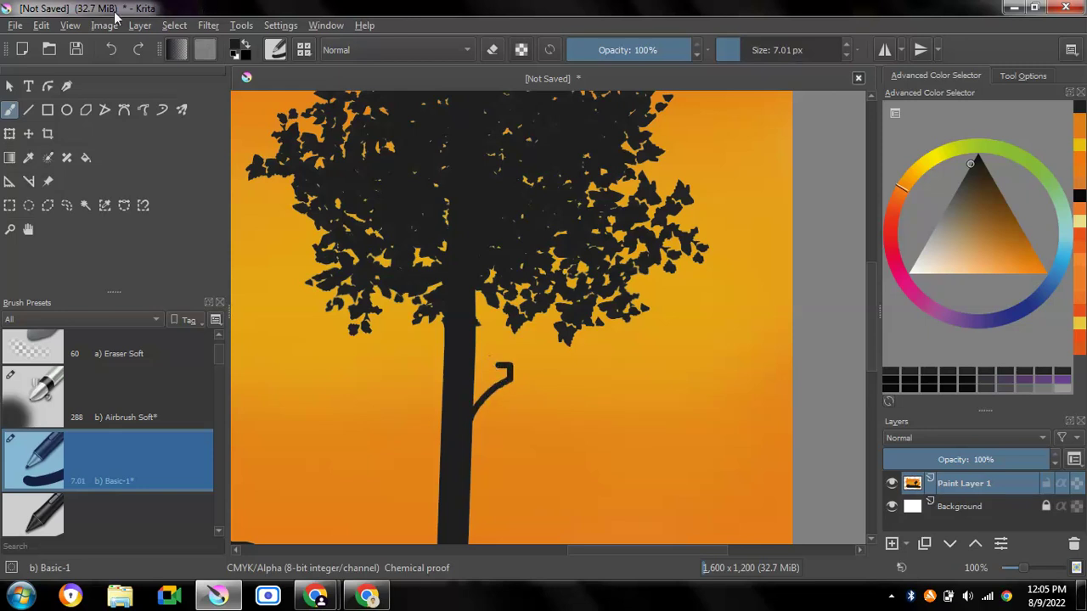
pyautogui.click(110, 49)
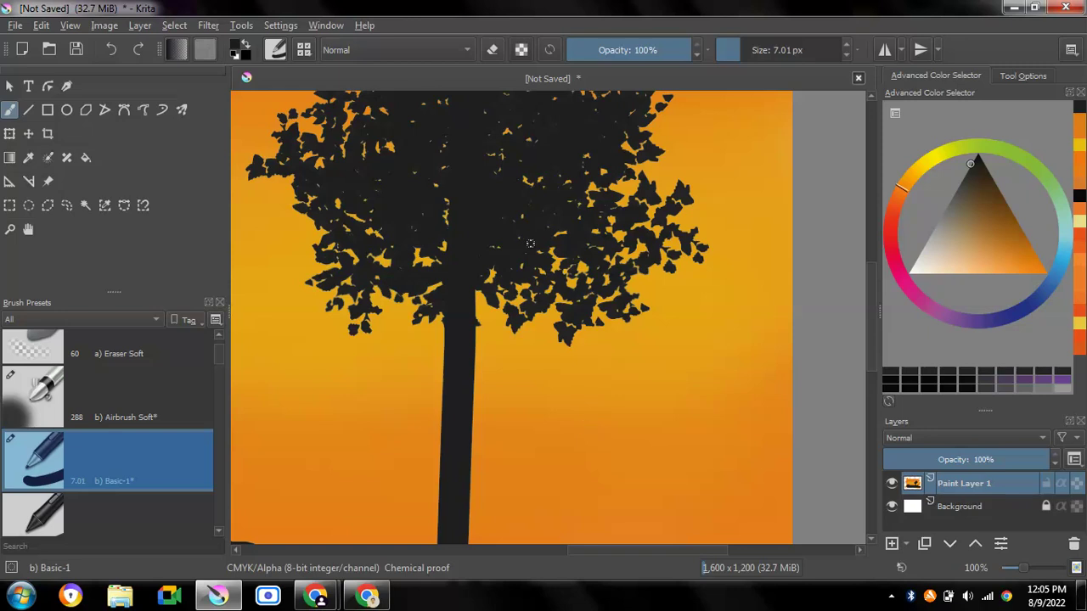
pyautogui.moveTo(530, 244); pyautogui.dragTo(469, 513)
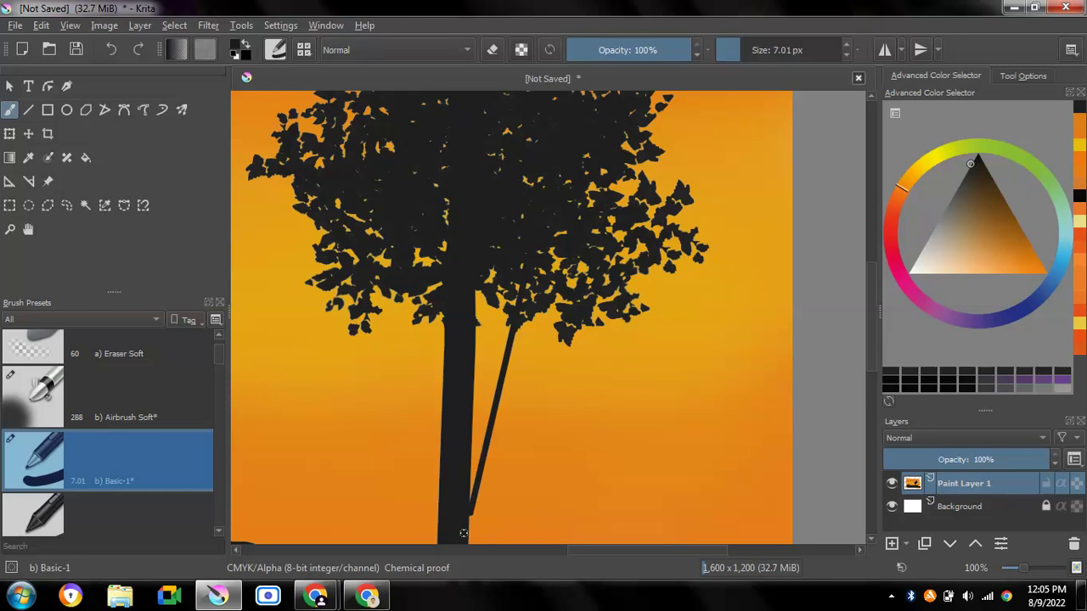
pyautogui.hotkey('ctrl', 'z')
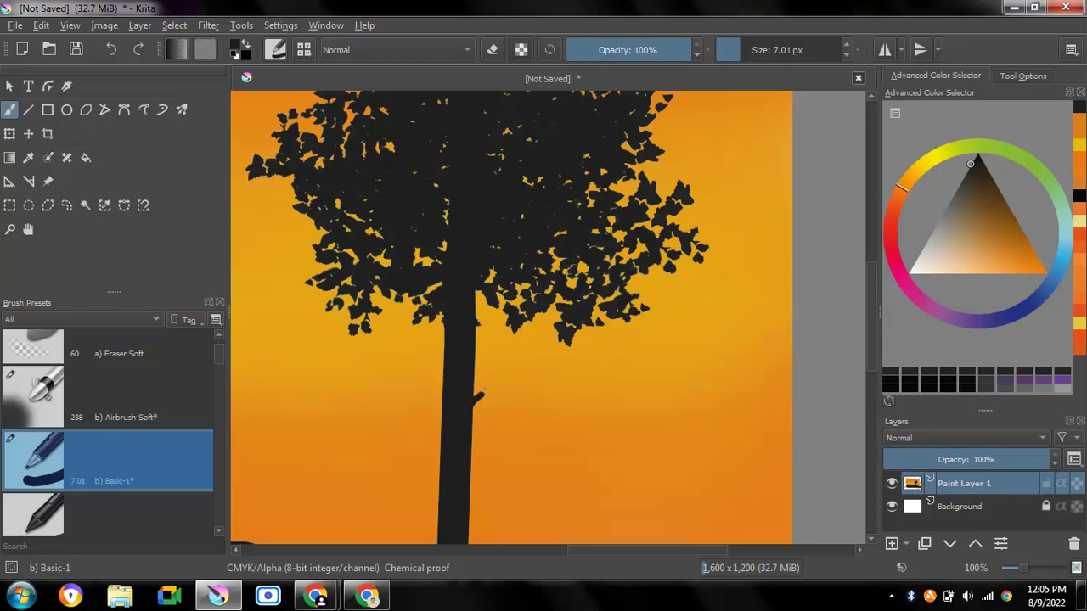
pyautogui.moveTo(482, 394)
pyautogui.mouseDown()
pyautogui.moveTo(532, 366)
pyautogui.moveTo(465, 449)
pyautogui.mouseUp()
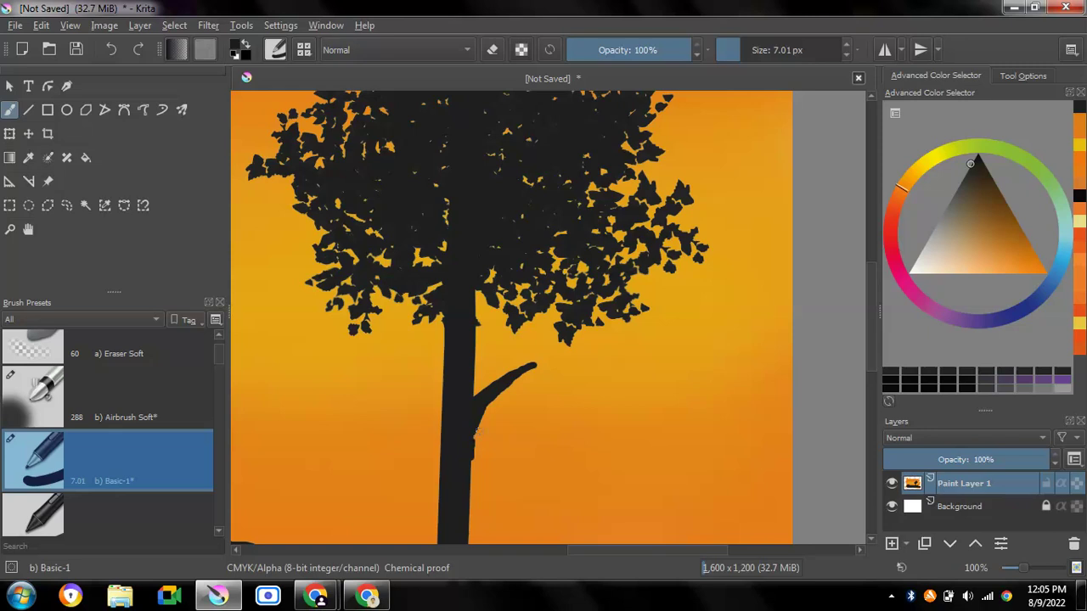
pyautogui.hotkey('ctrl', 'z')
pyautogui.hotkey('ctrl', 'z')
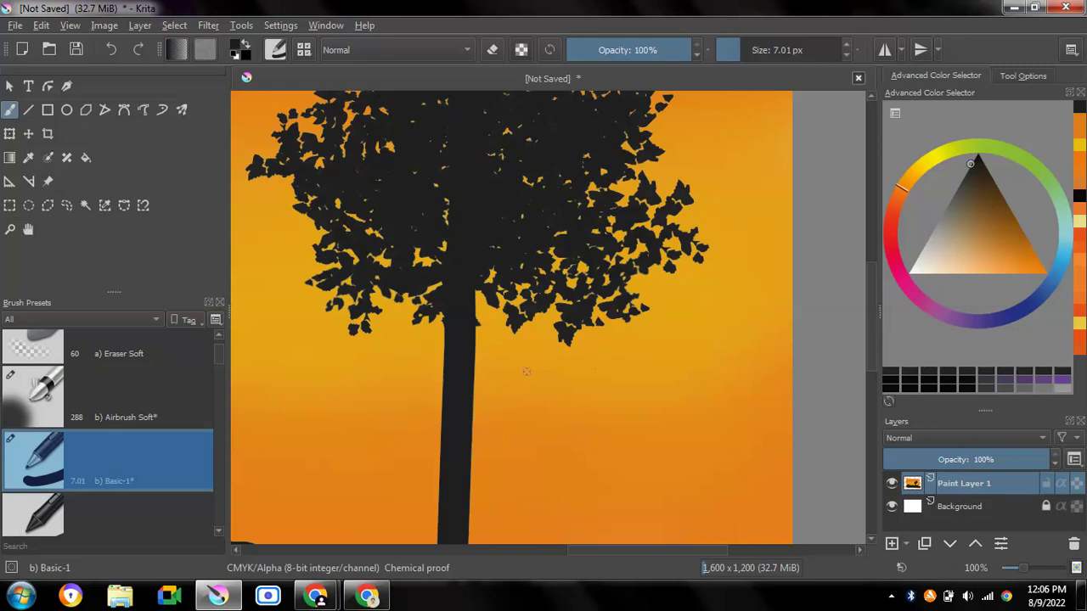
pyautogui.scroll(-2, 526, 371)
pyautogui.moveTo(544, 551); pyautogui.dragTo(504, 559)
# Stamp extra leaves along the canopy's lower-left edge with the z) Stamp Leaves brush.
pyautogui.scroll(-5, 196, 374)
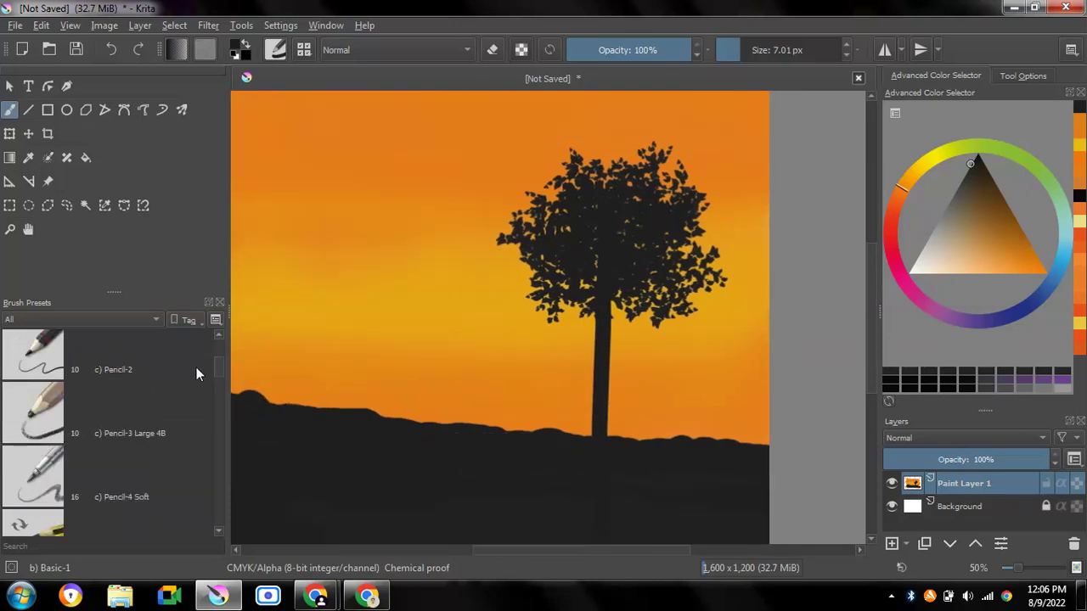
pyautogui.moveTo(224, 373); pyautogui.dragTo(224, 539)
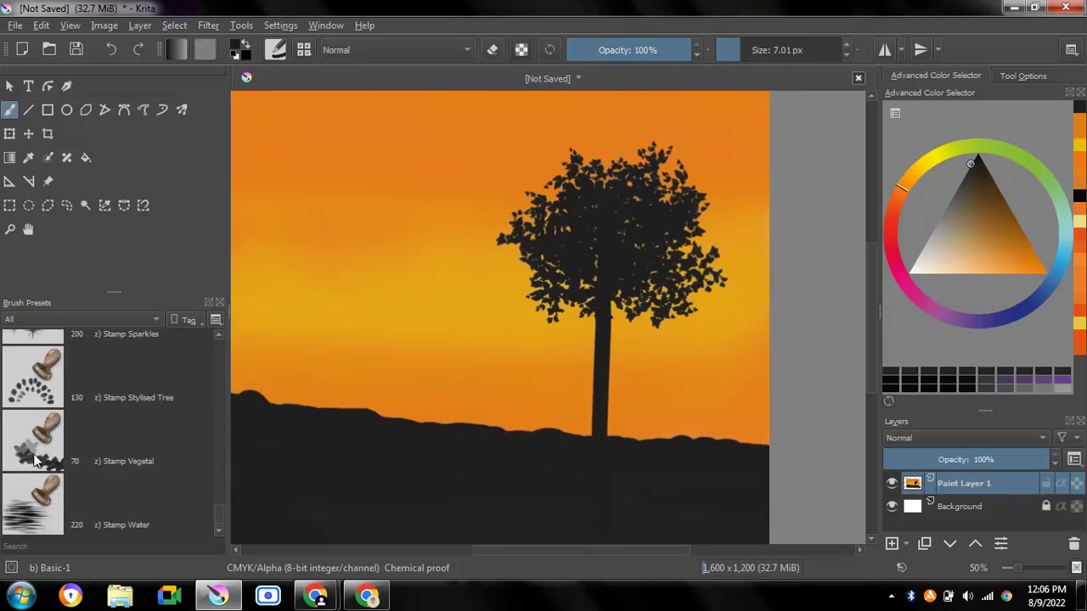
pyautogui.scroll(2, 25, 432)
pyautogui.click(25, 446)
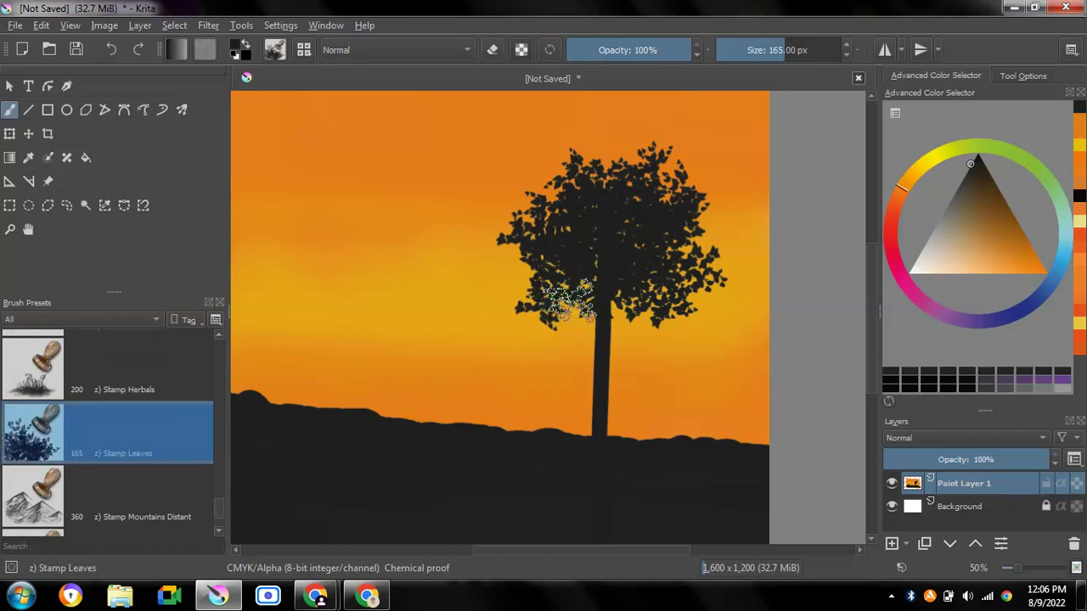
pyautogui.moveTo(546, 291)
pyautogui.mouseDown()
pyautogui.moveTo(552, 311)
pyautogui.moveTo(526, 274)
pyautogui.moveTo(539, 230)
pyautogui.moveTo(594, 177)
pyautogui.mouseUp()
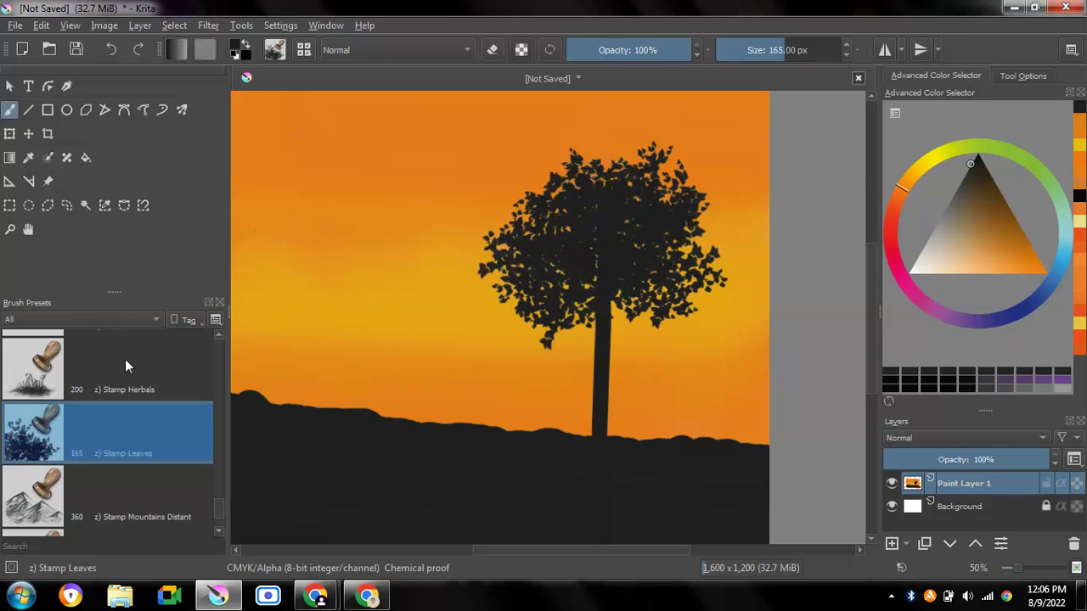
# Pick a pale yellow in the Advanced Color Selector and select the b) Airbrush Soft brush.
pyautogui.moveTo(913, 182); pyautogui.dragTo(923, 162)
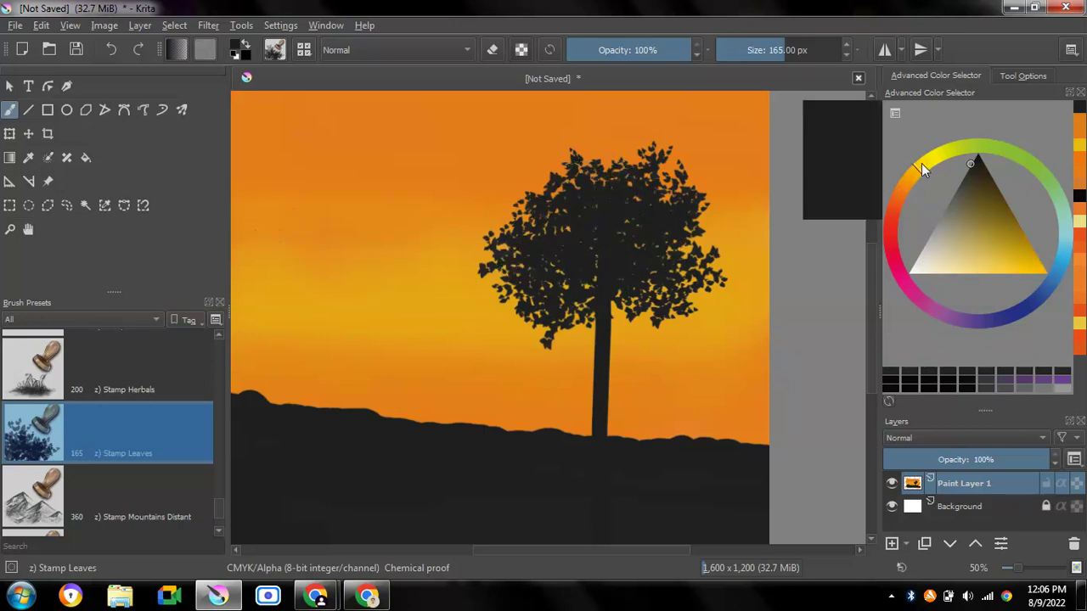
pyautogui.moveTo(952, 261)
pyautogui.mouseDown()
pyautogui.moveTo(956, 244)
pyautogui.moveTo(971, 271)
pyautogui.moveTo(979, 261)
pyautogui.mouseUp()
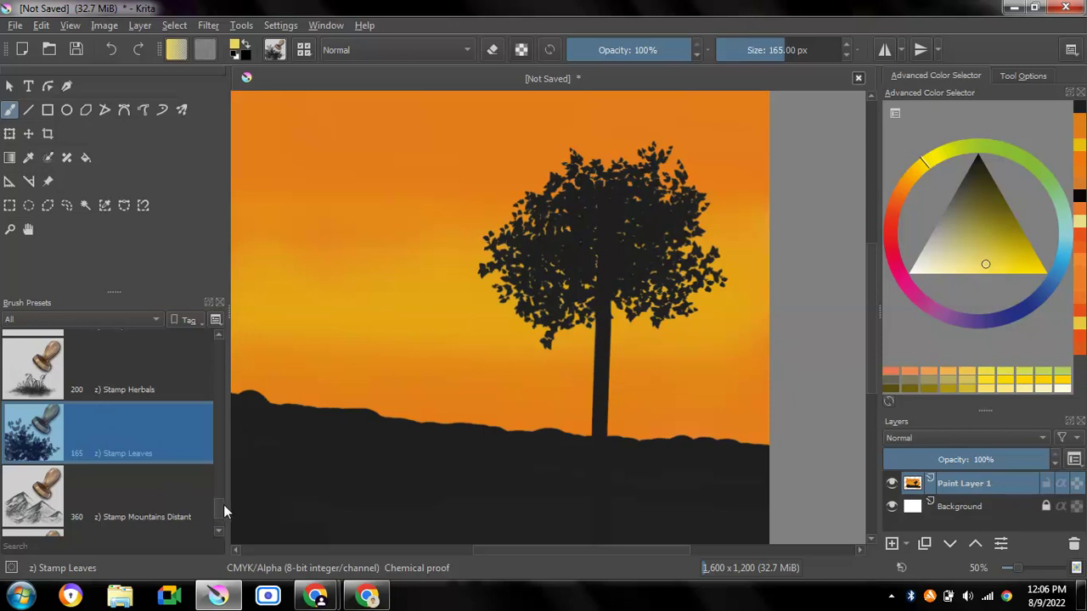
pyautogui.moveTo(223, 506); pyautogui.dragTo(218, 344)
pyautogui.click(127, 429)
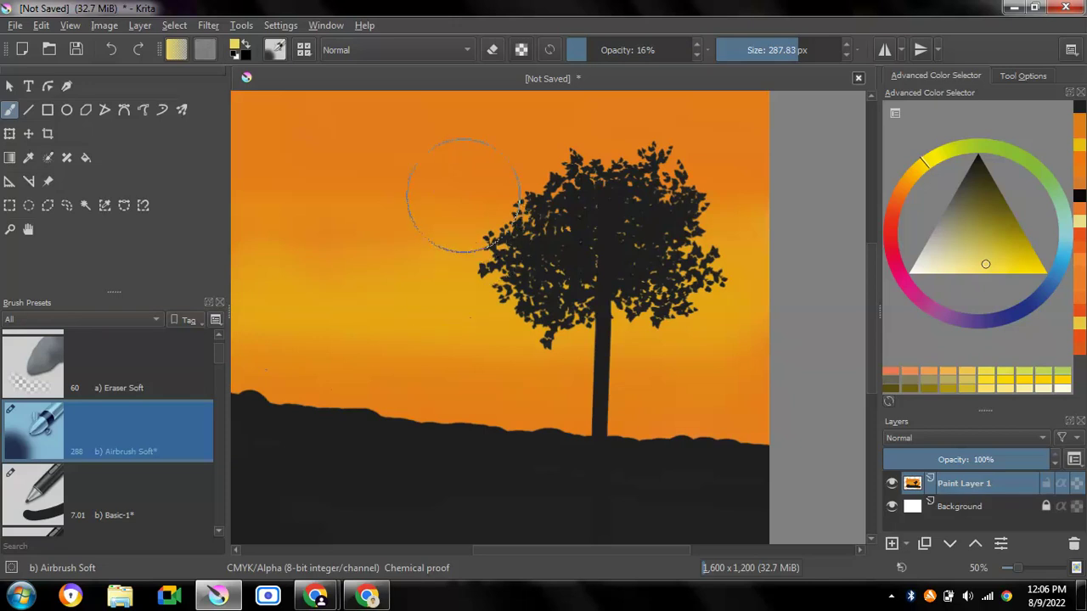
# Paint the upper-left sun at 100% opacity, then a soft halo at 55%.
pyautogui.click(373, 218)
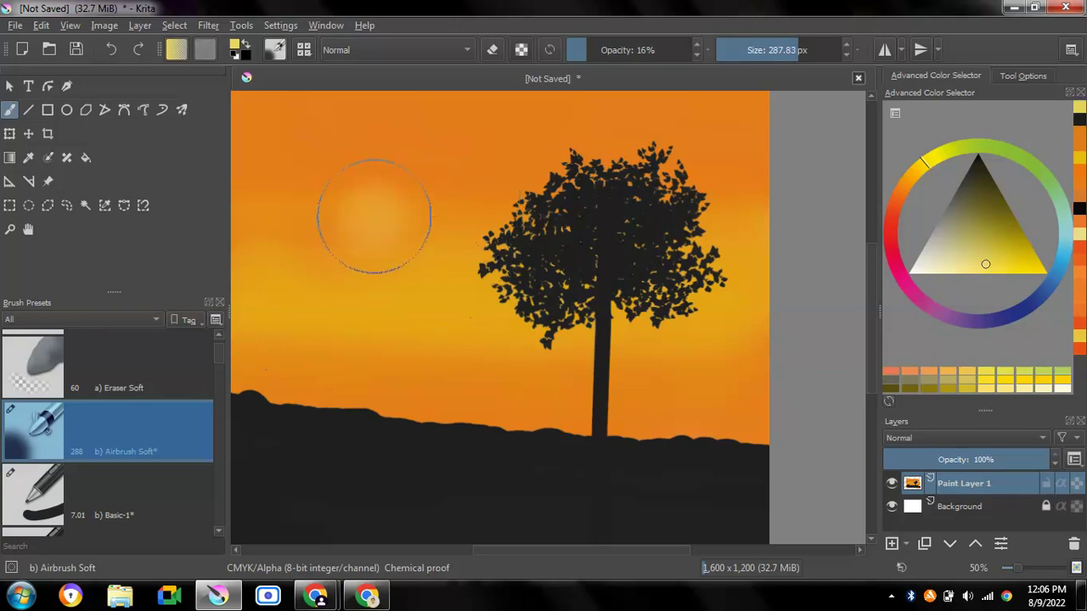
pyautogui.moveTo(608, 56); pyautogui.dragTo(692, 51)
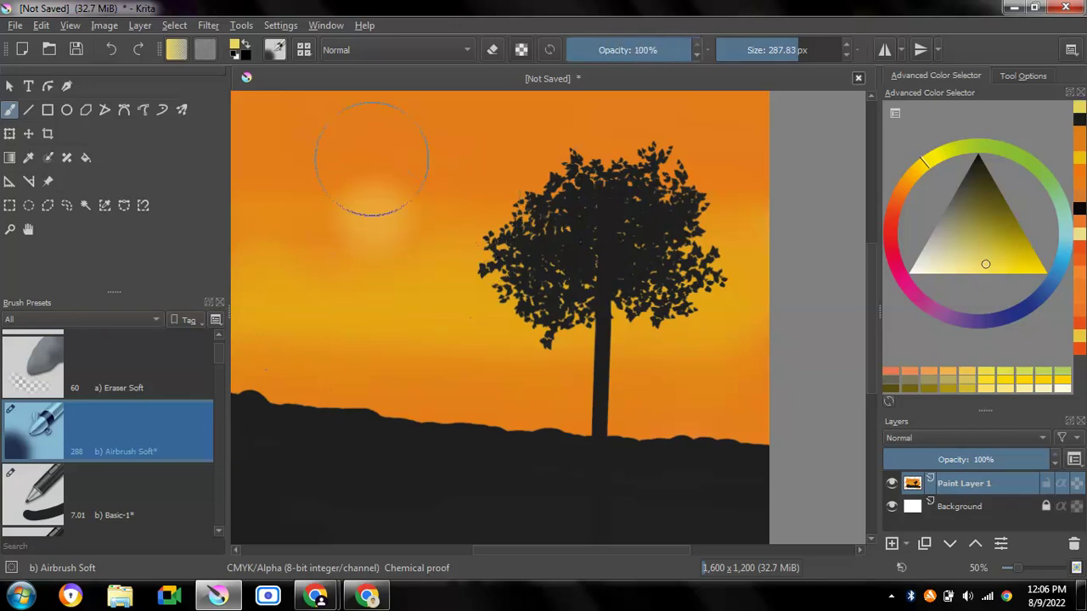
pyautogui.click(371, 216)
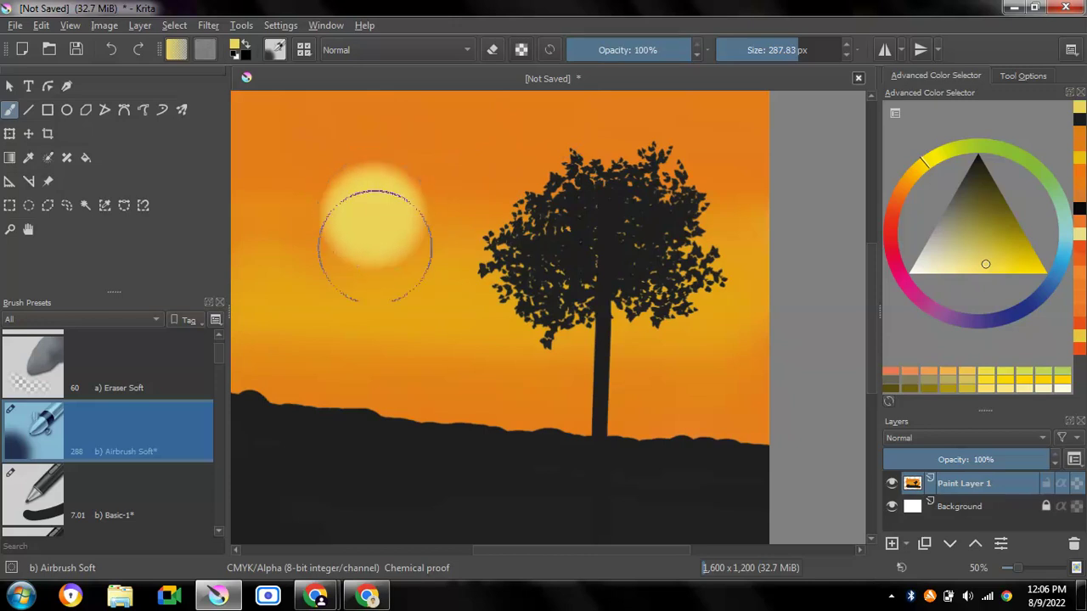
pyautogui.click(639, 50)
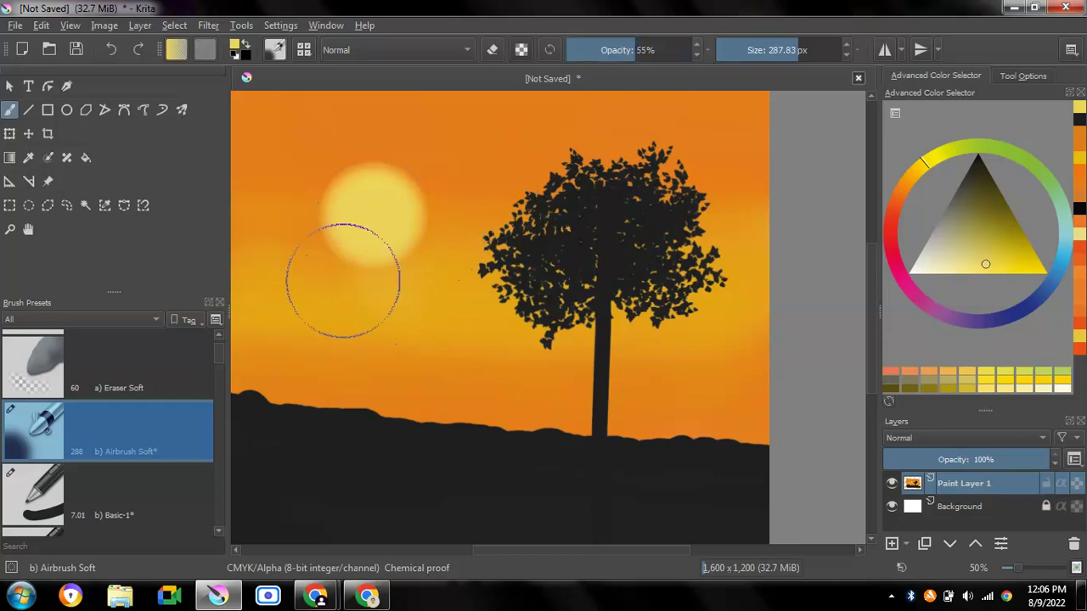
pyautogui.moveTo(322, 262)
pyautogui.mouseDown()
pyautogui.moveTo(303, 182)
pyautogui.moveTo(328, 150)
pyautogui.moveTo(364, 146)
pyautogui.moveTo(410, 157)
pyautogui.moveTo(436, 182)
pyautogui.moveTo(432, 238)
pyautogui.moveTo(358, 280)
pyautogui.moveTo(308, 254)
pyautogui.moveTo(296, 213)
pyautogui.moveTo(313, 181)
pyautogui.moveTo(376, 146)
pyautogui.moveTo(430, 162)
pyautogui.moveTo(433, 219)
pyautogui.moveTo(395, 262)
pyautogui.mouseUp()
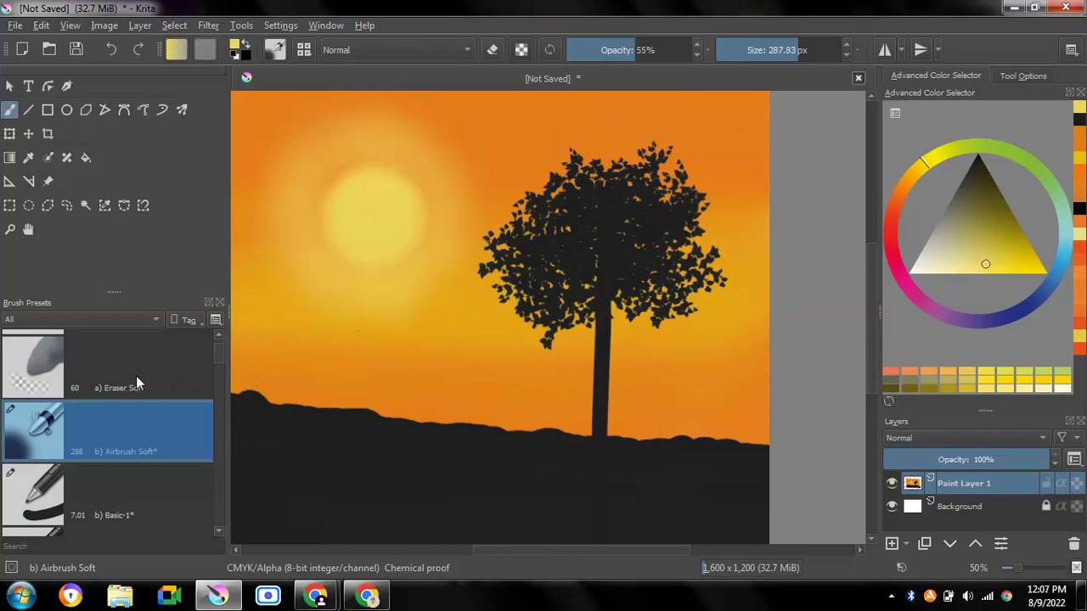
# Select the z) Stamp Grass Patch brush with a dark colour.
pyautogui.scroll(-5, 127, 391)
pyautogui.scroll(-5, 114, 421)
pyautogui.scroll(-5, 109, 430)
pyautogui.scroll(-5, 108, 430)
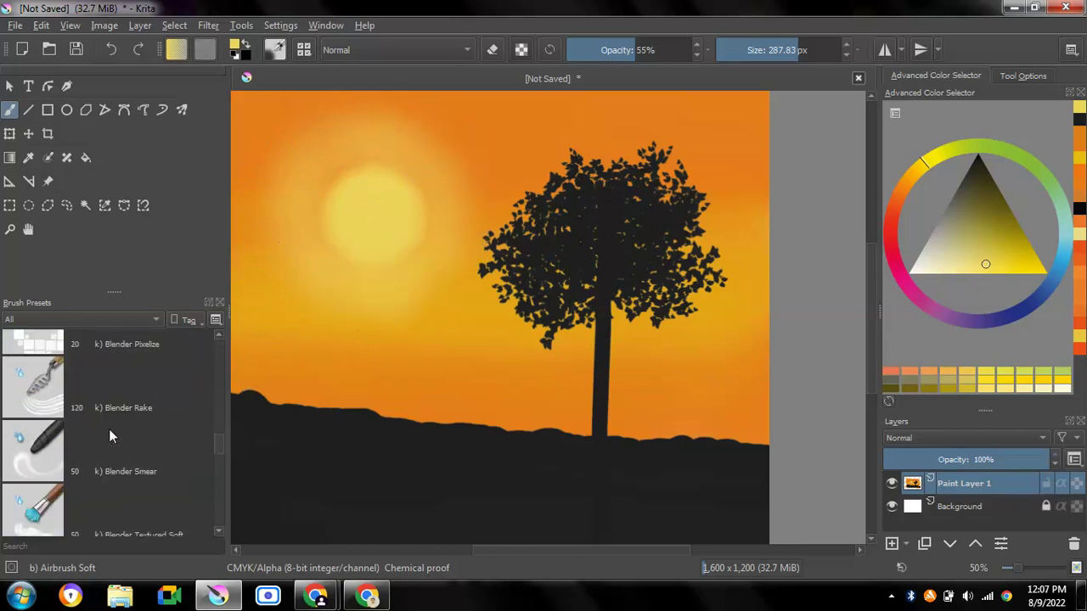
pyautogui.scroll(-5, 108, 429)
pyautogui.scroll(-5, 108, 428)
pyautogui.scroll(-5, 109, 426)
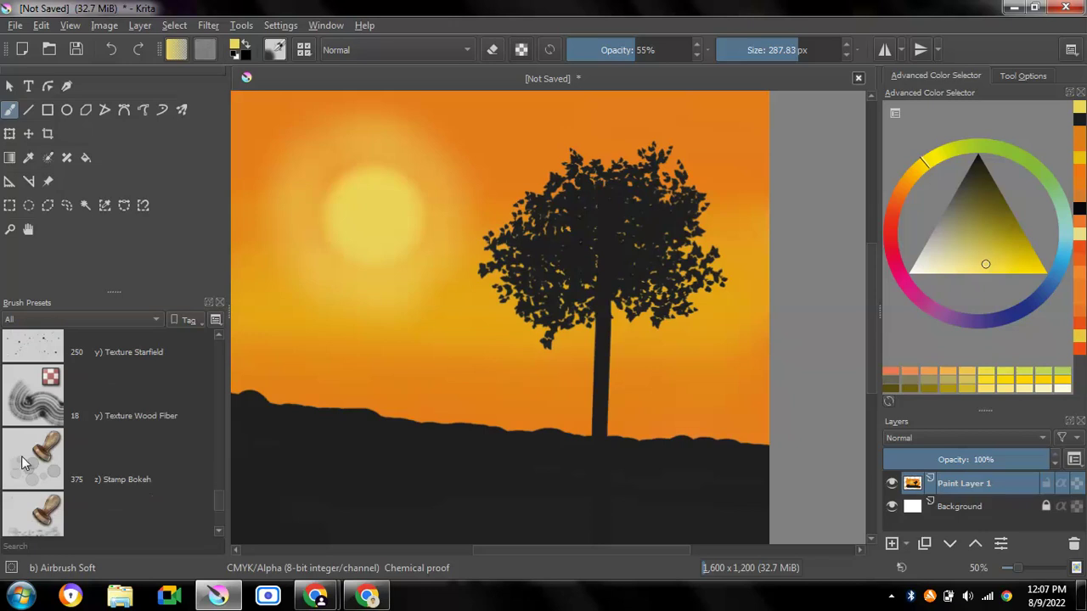
pyautogui.scroll(-5, 93, 420)
pyautogui.scroll(2, 68, 418)
pyautogui.scroll(2, 49, 416)
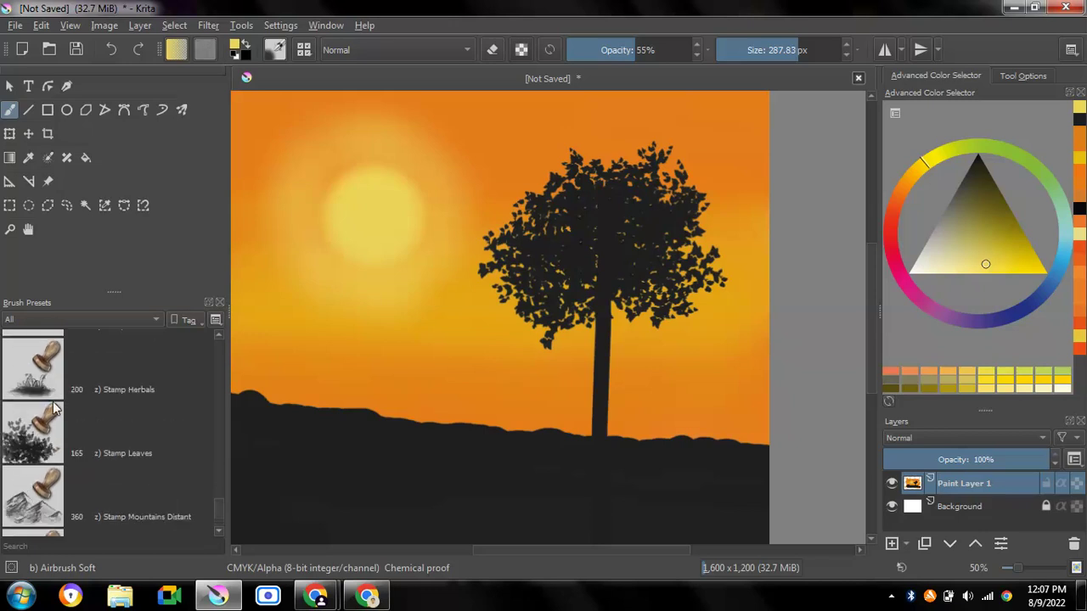
pyautogui.scroll(2, 47, 399)
pyautogui.click(45, 390)
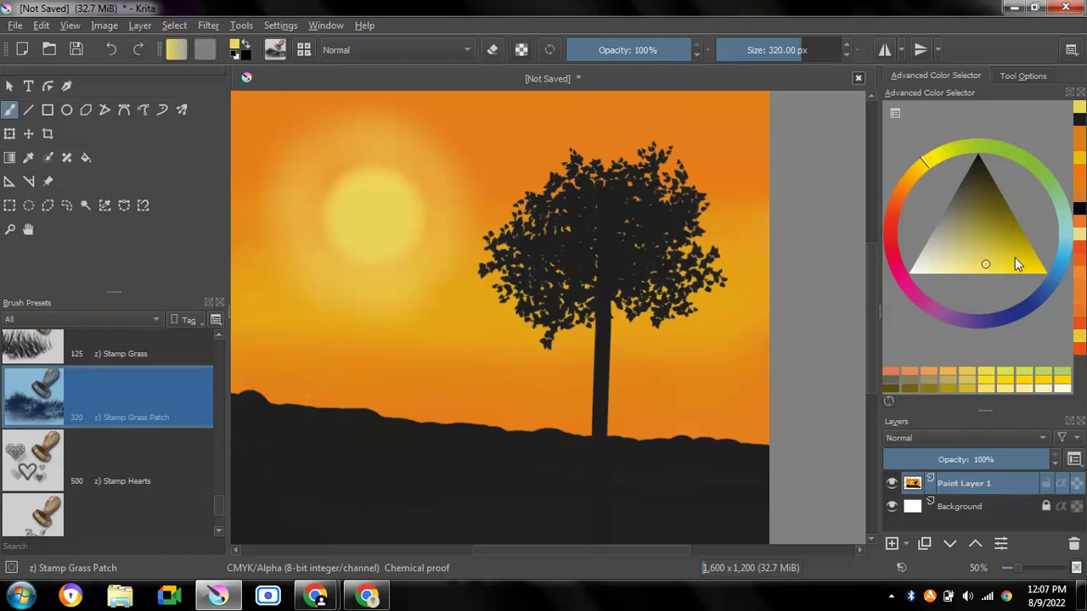
pyautogui.moveTo(1018, 264)
pyautogui.mouseDown()
pyautogui.moveTo(972, 189)
pyautogui.moveTo(963, 193)
pyautogui.mouseUp()
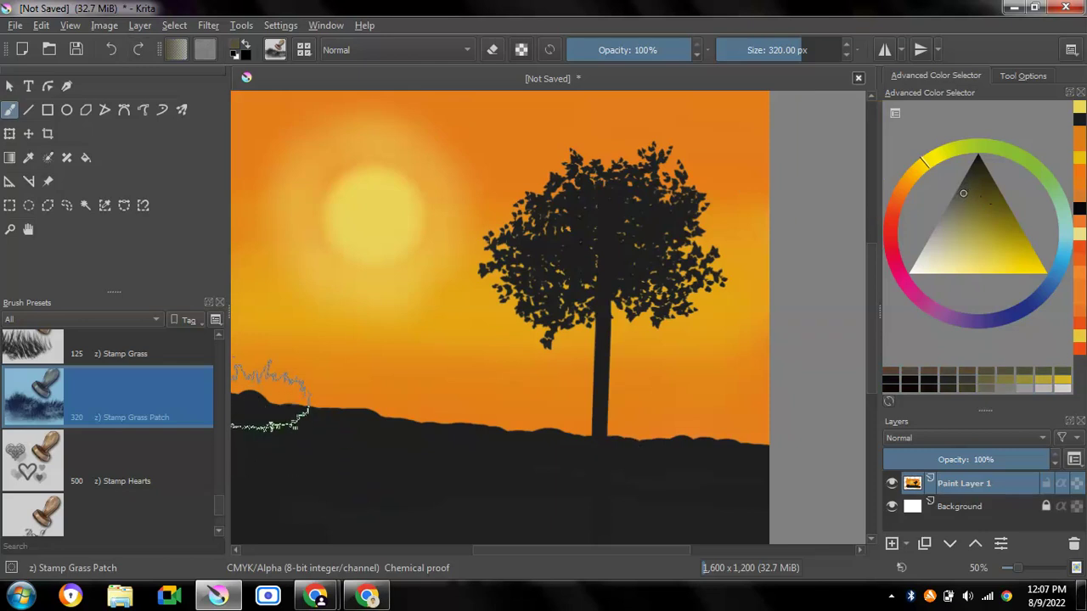
# Stamp trial grass patches along the hilltop toward the tree.
pyautogui.click(270, 395)
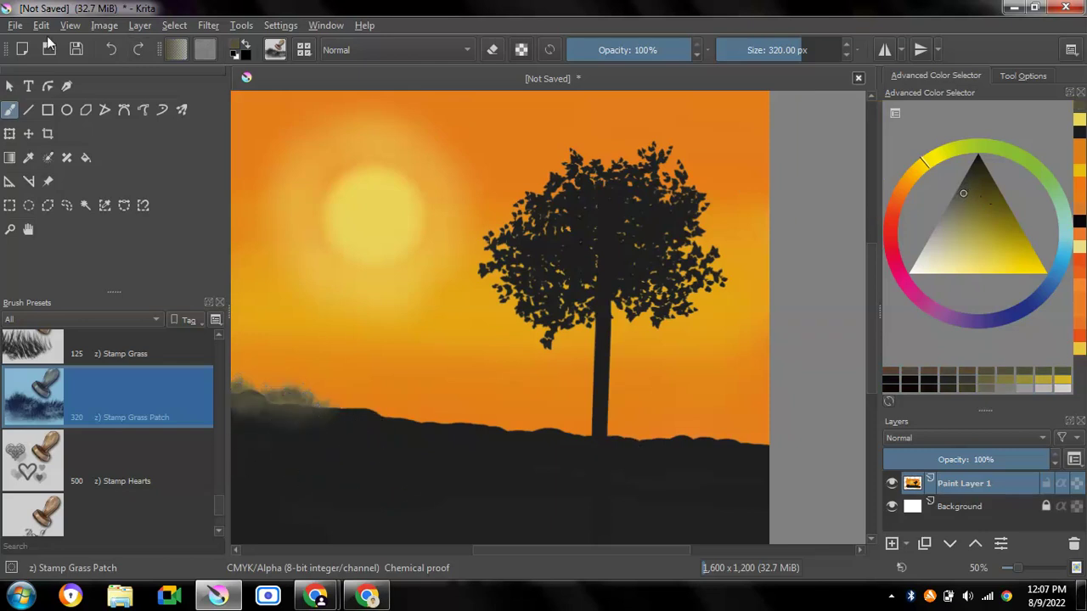
pyautogui.click(110, 51)
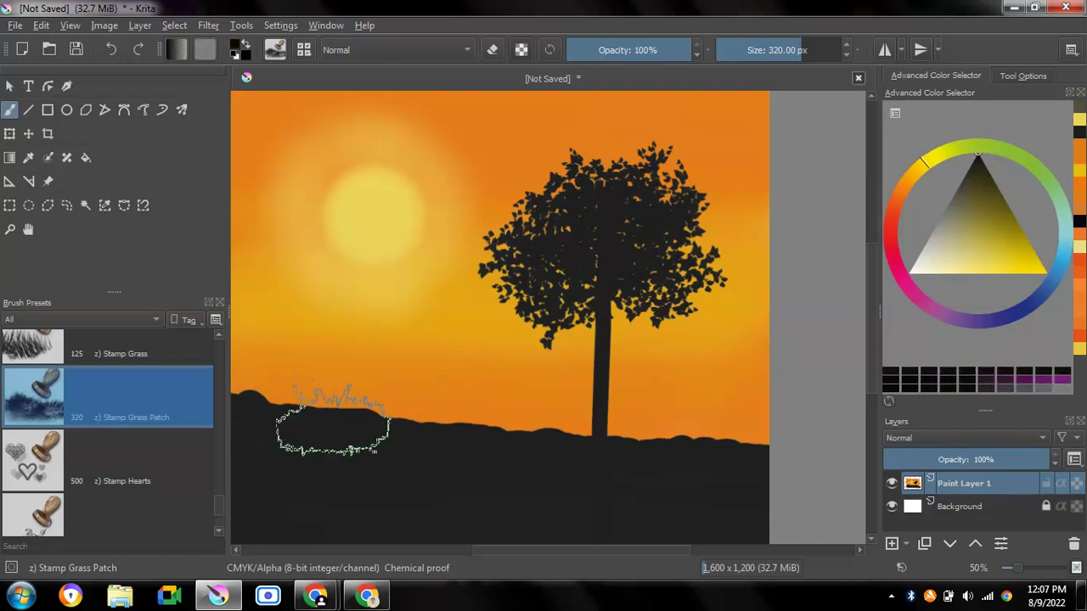
pyautogui.click(273, 398)
pyautogui.moveTo(262, 399); pyautogui.dragTo(446, 434)
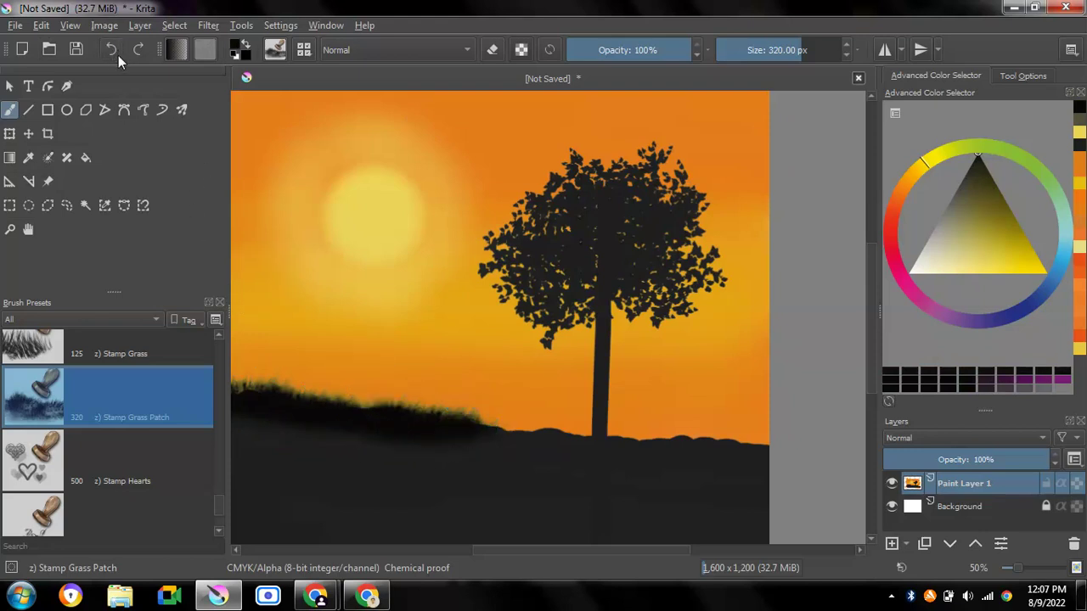
# Undo the grass stamps with Ctrl+Z and switch to the a) Eraser Circle brush.
pyautogui.hotkey('ctrl', 'z')
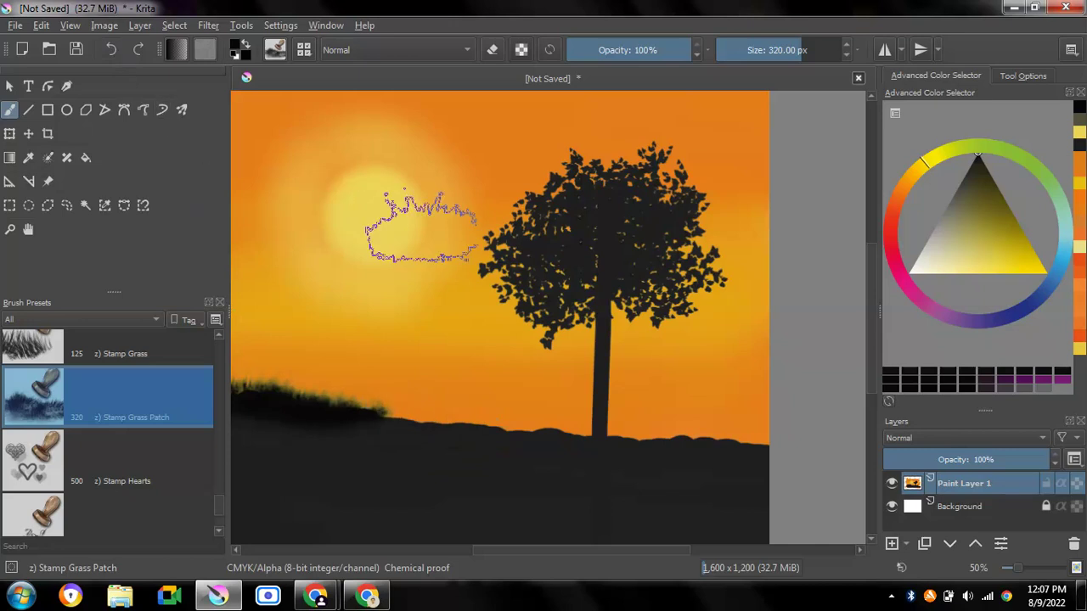
pyautogui.hotkey('ctrl', 'z')
pyautogui.hotkey('ctrl', 'z')
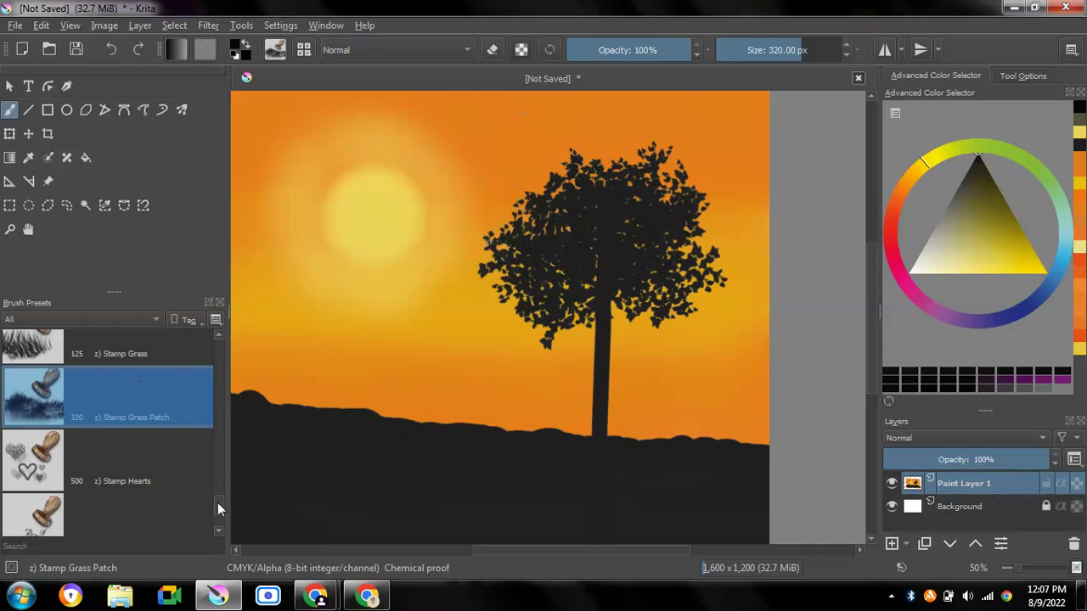
pyautogui.moveTo(218, 508); pyautogui.dragTo(133, 286)
pyautogui.click(135, 380)
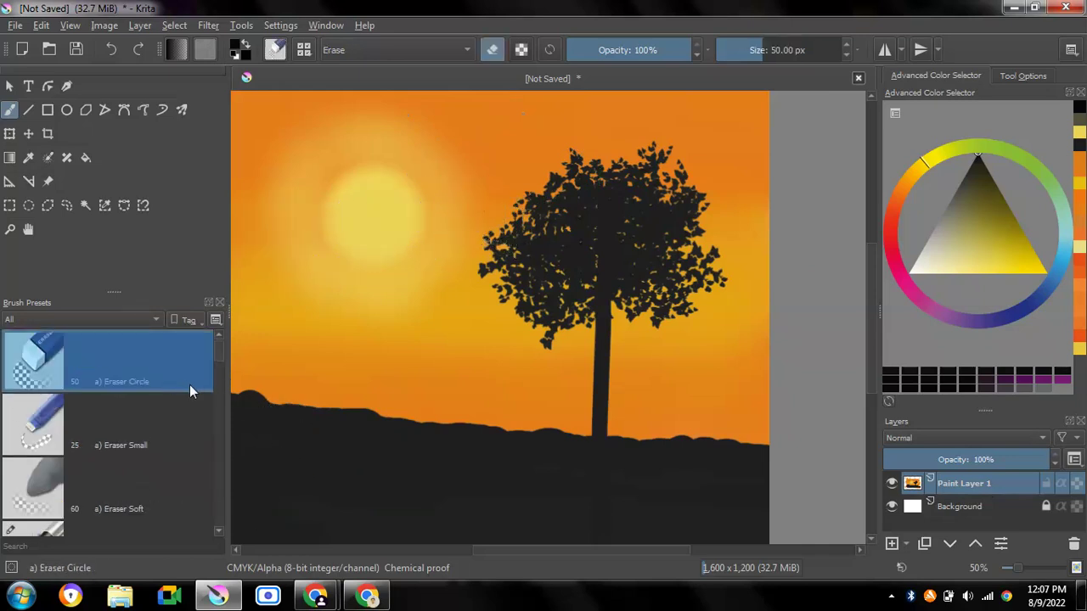